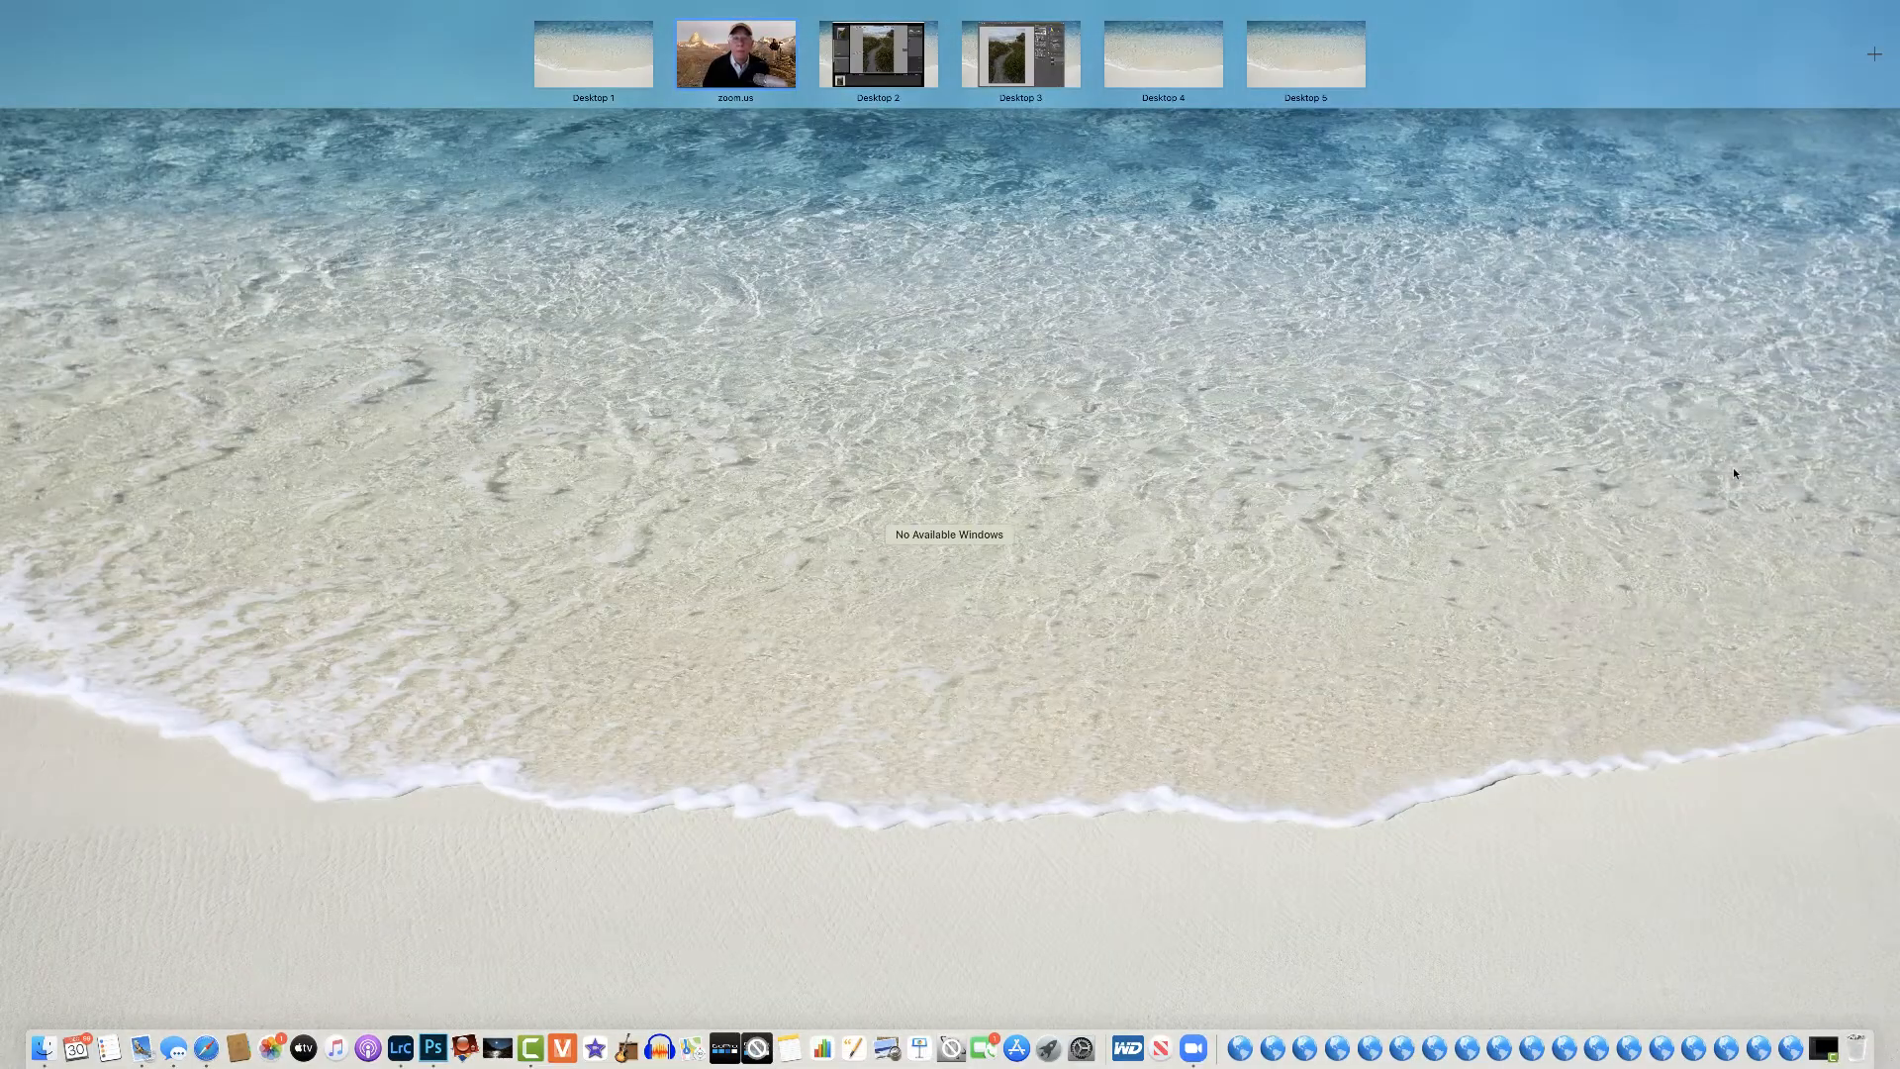
Switch to the Lightroom Classic desktop and examine the Blue Primary saturation in the beach-path photo's Calibration settings.
left_click(889, 46)
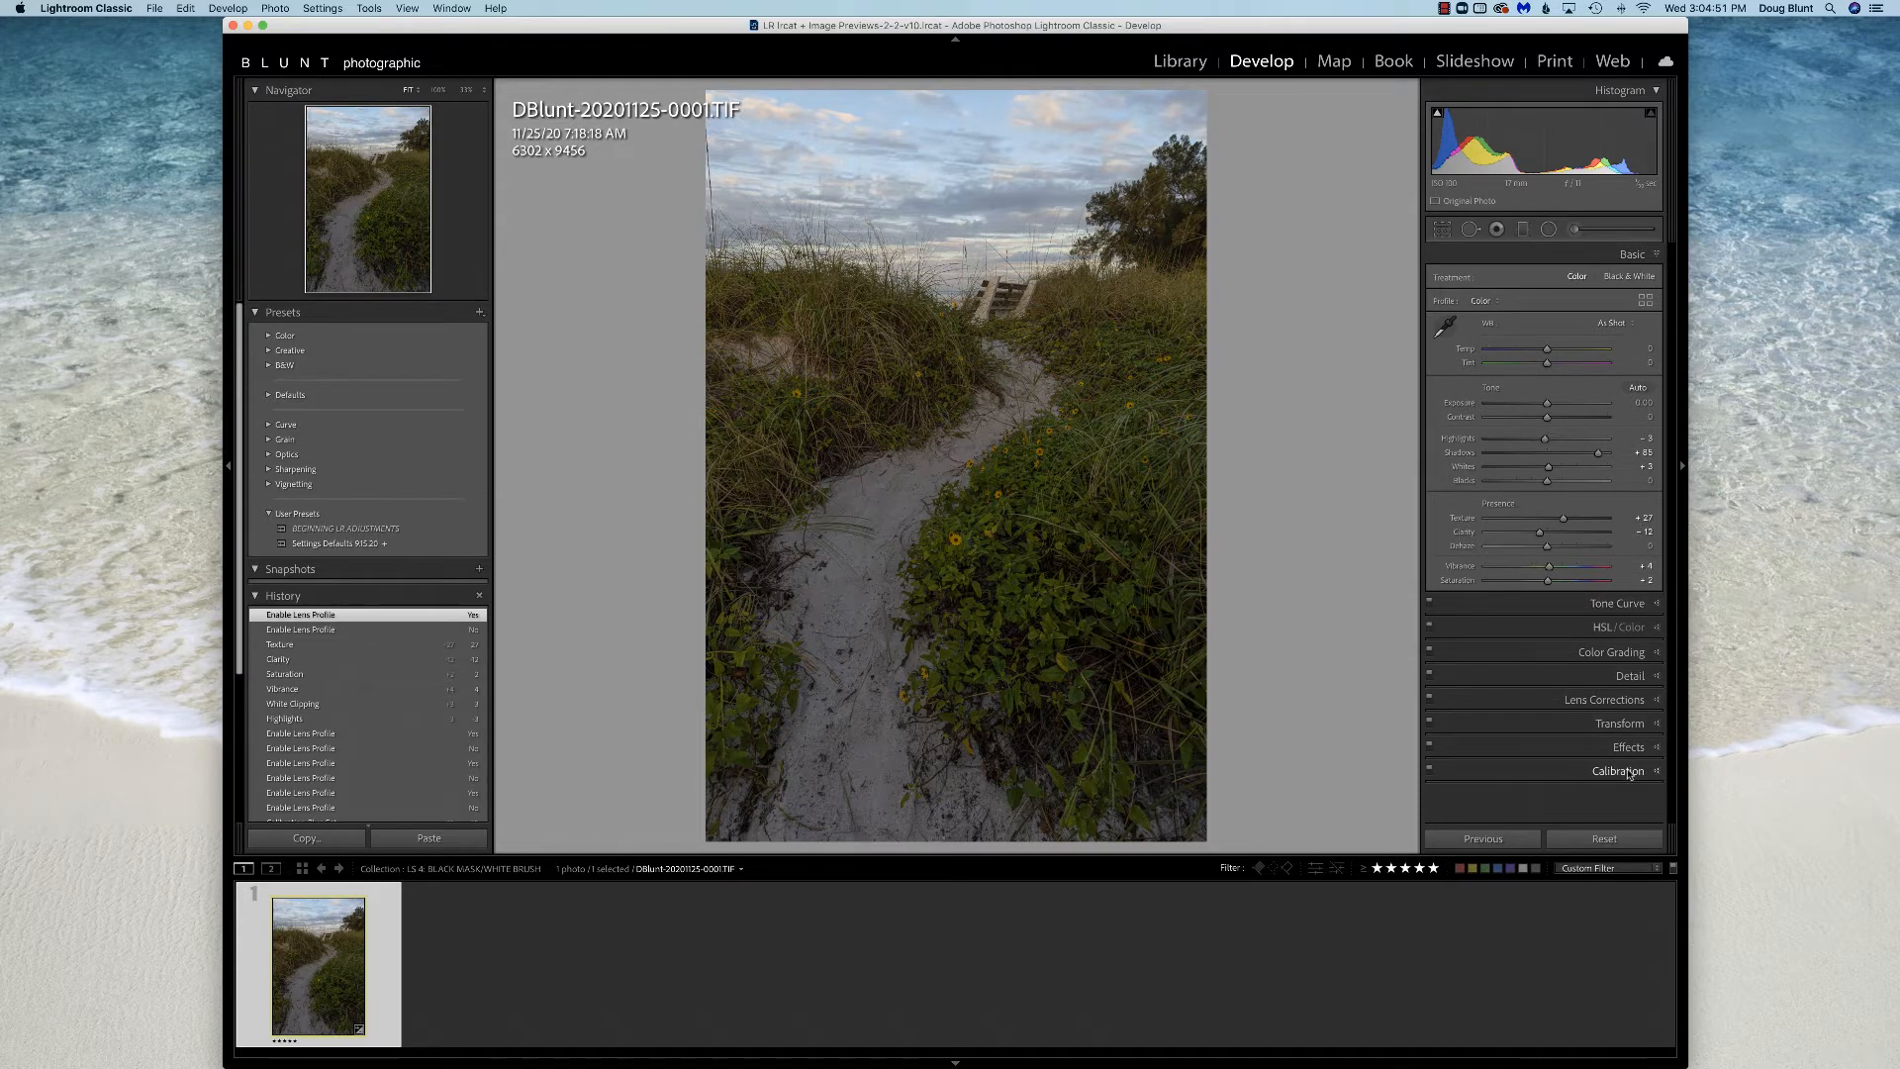
left_click(1628, 773)
left_click_drag(1585, 665, 1578, 657)
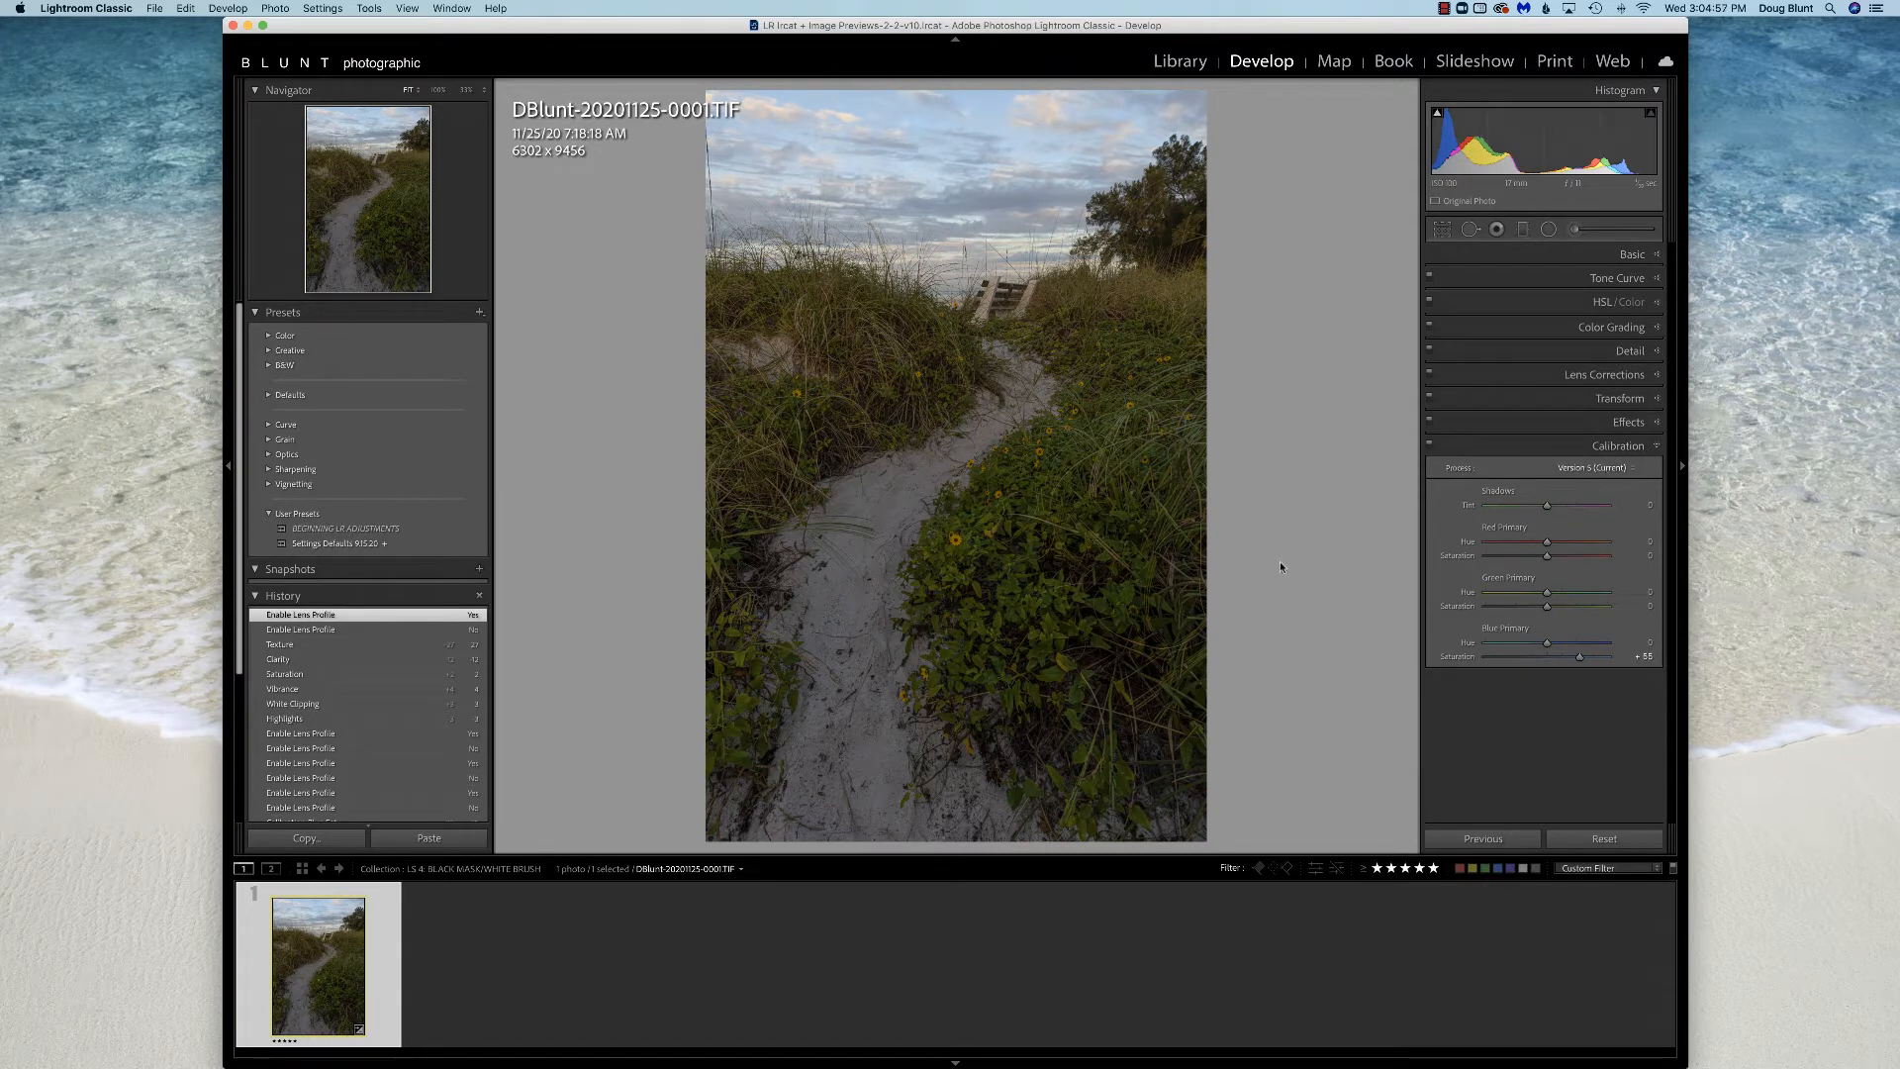
Compare the photo with the lens profile corrections disabled and enabled again.
left_click(1498, 376)
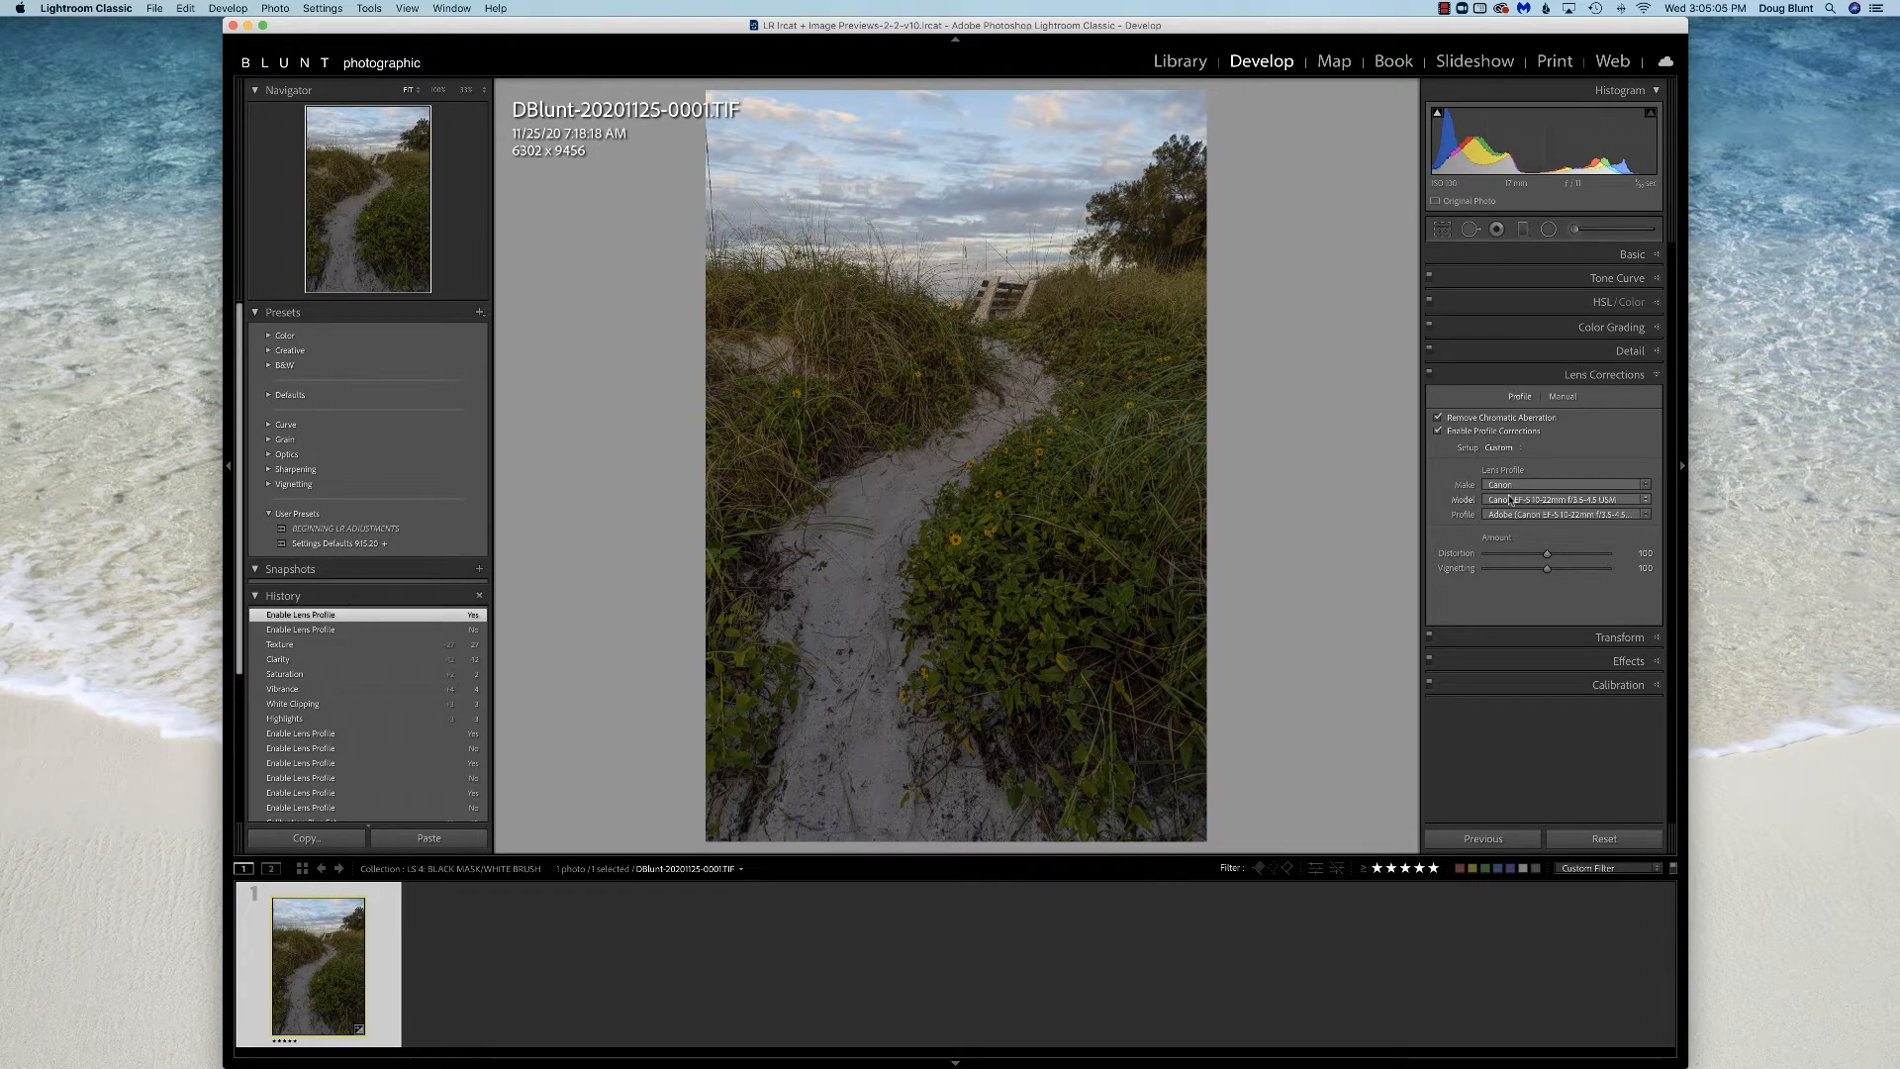
left_click(1437, 432)
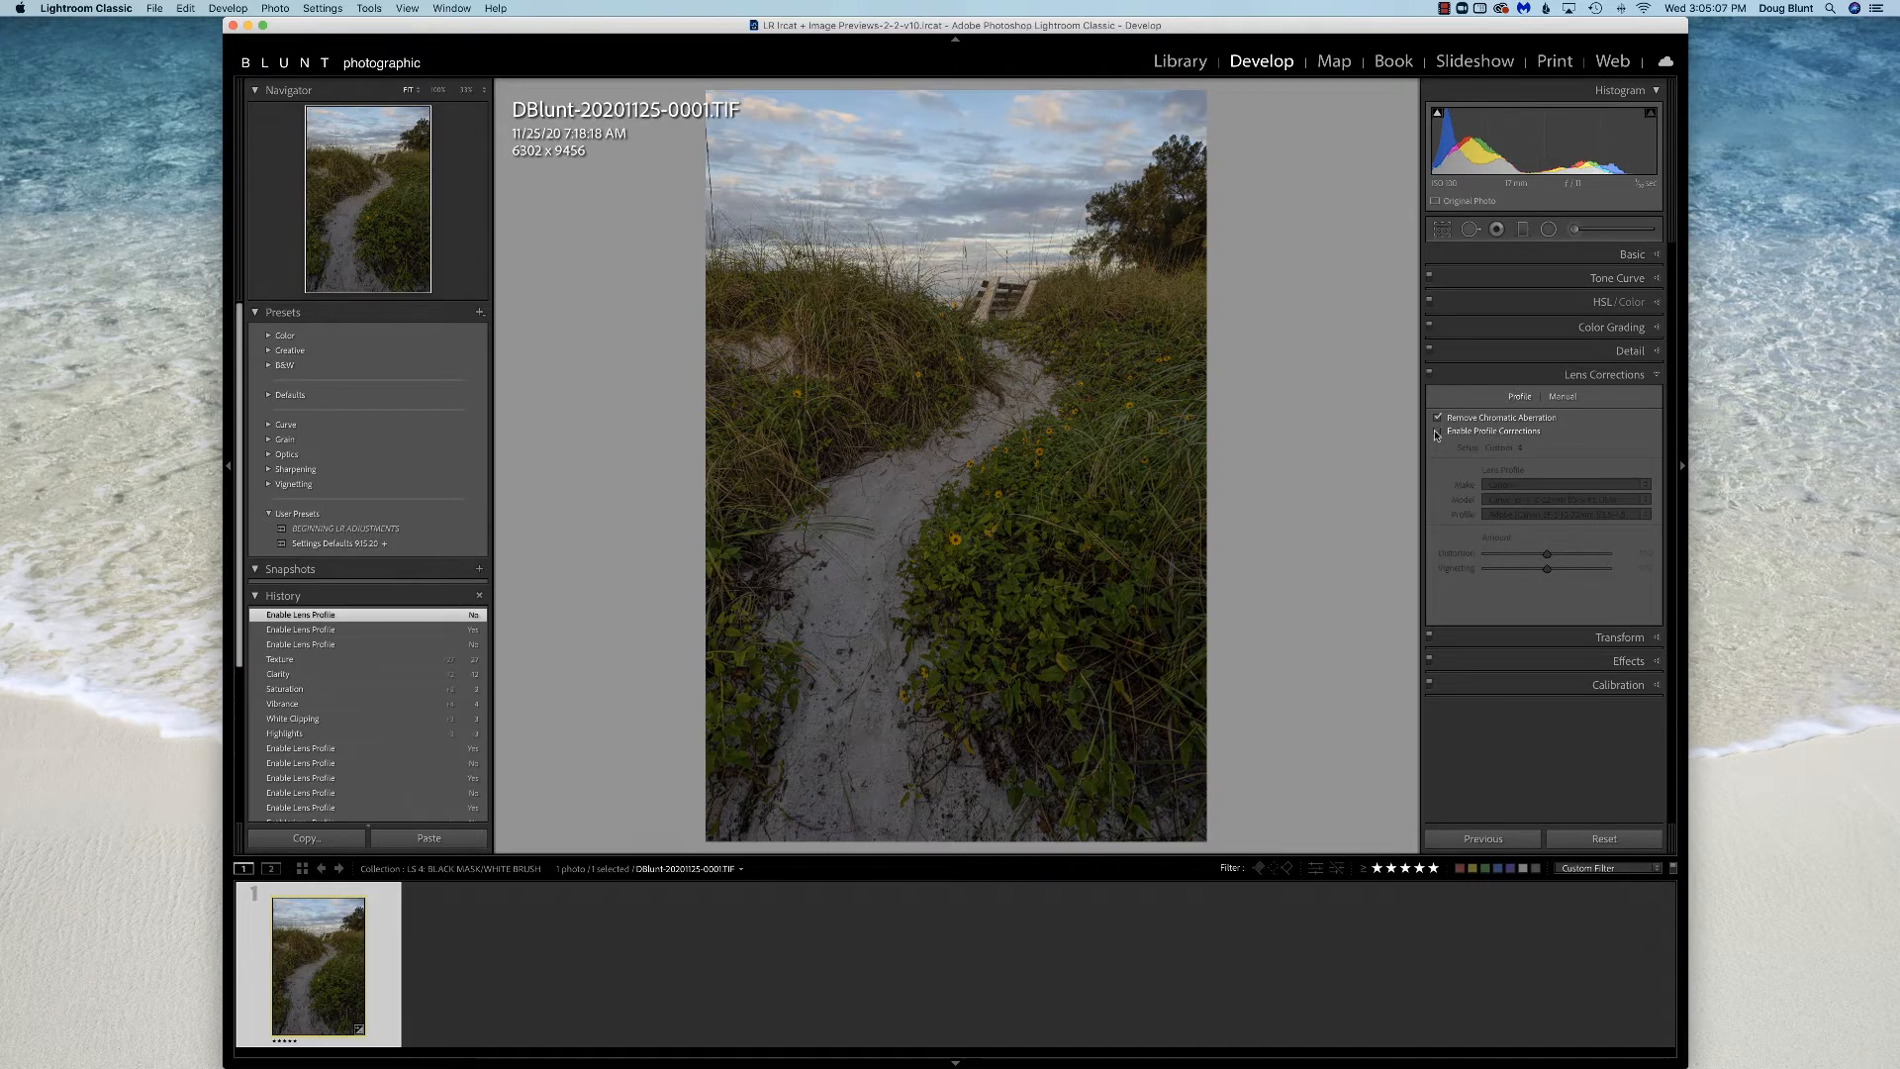
left_click(1437, 432)
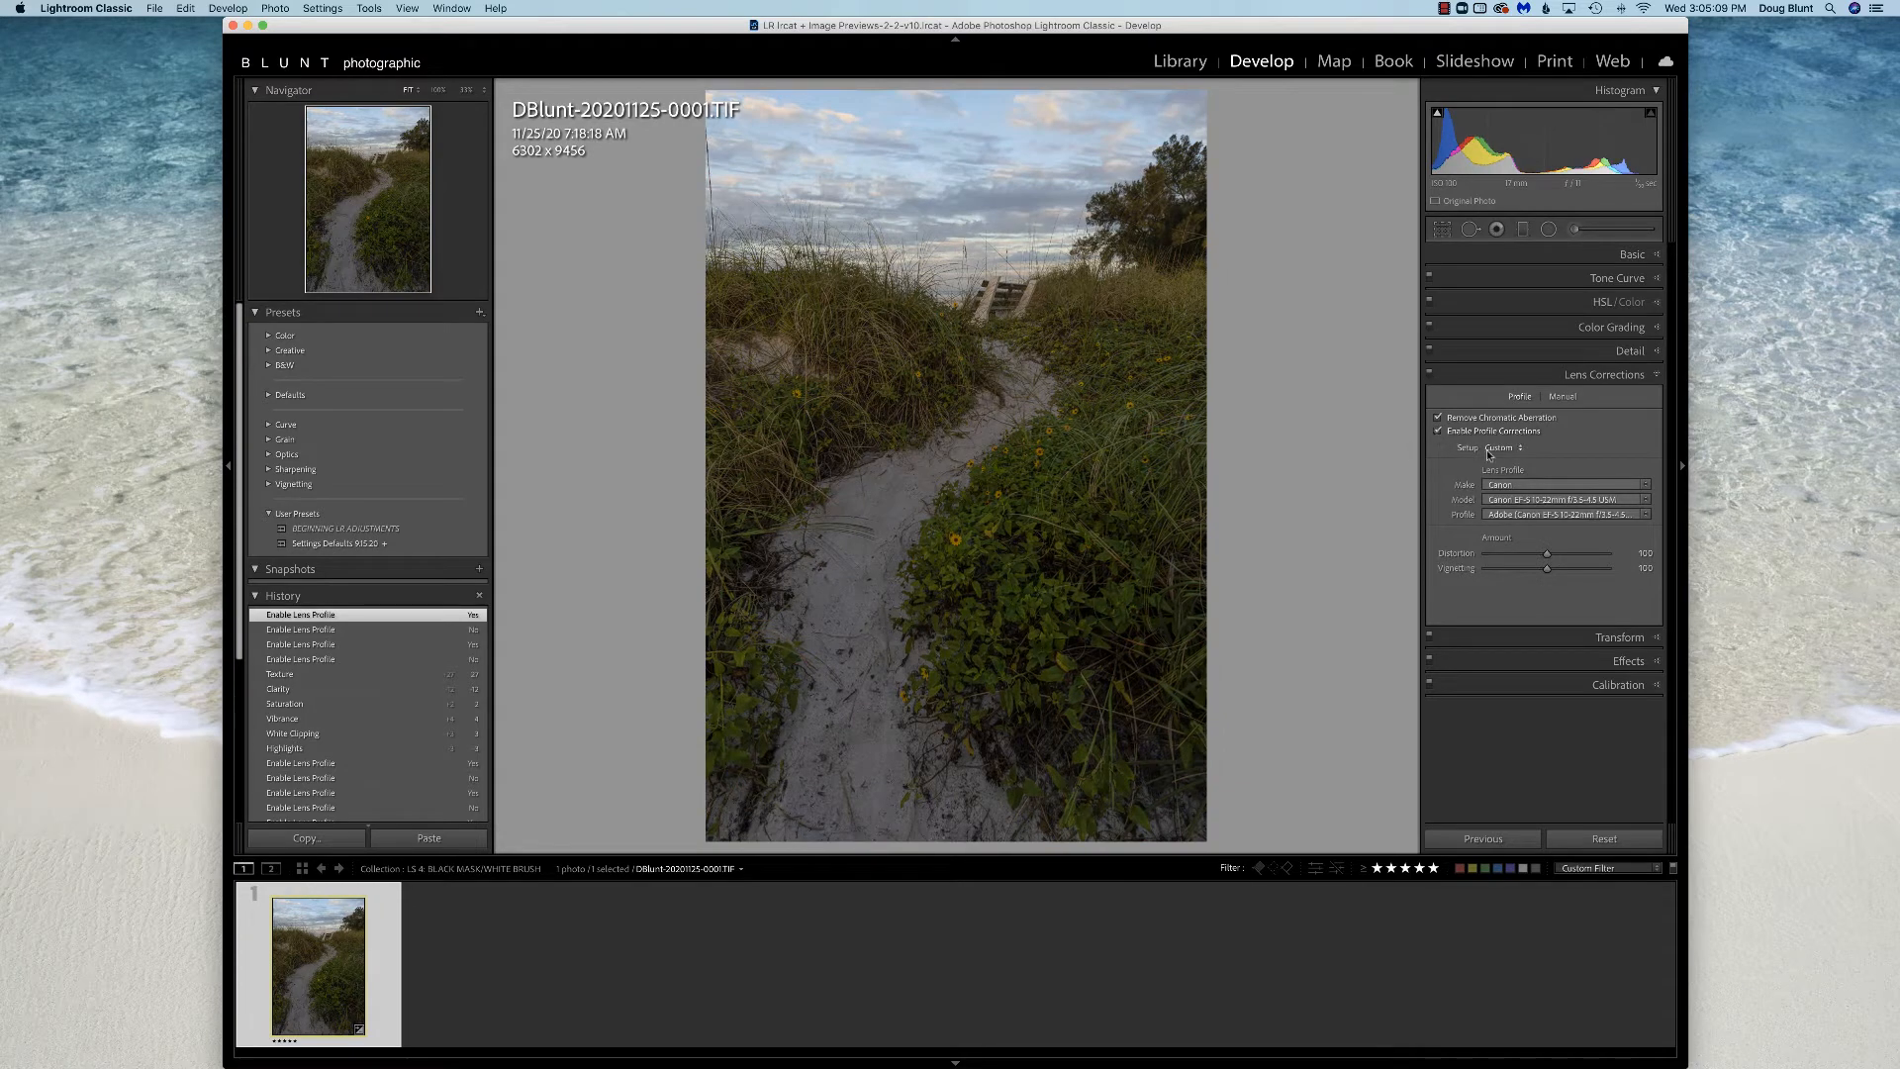
Check the sharpening mask and set the photo's sharpening Amount to 141.
left_click(1565, 353)
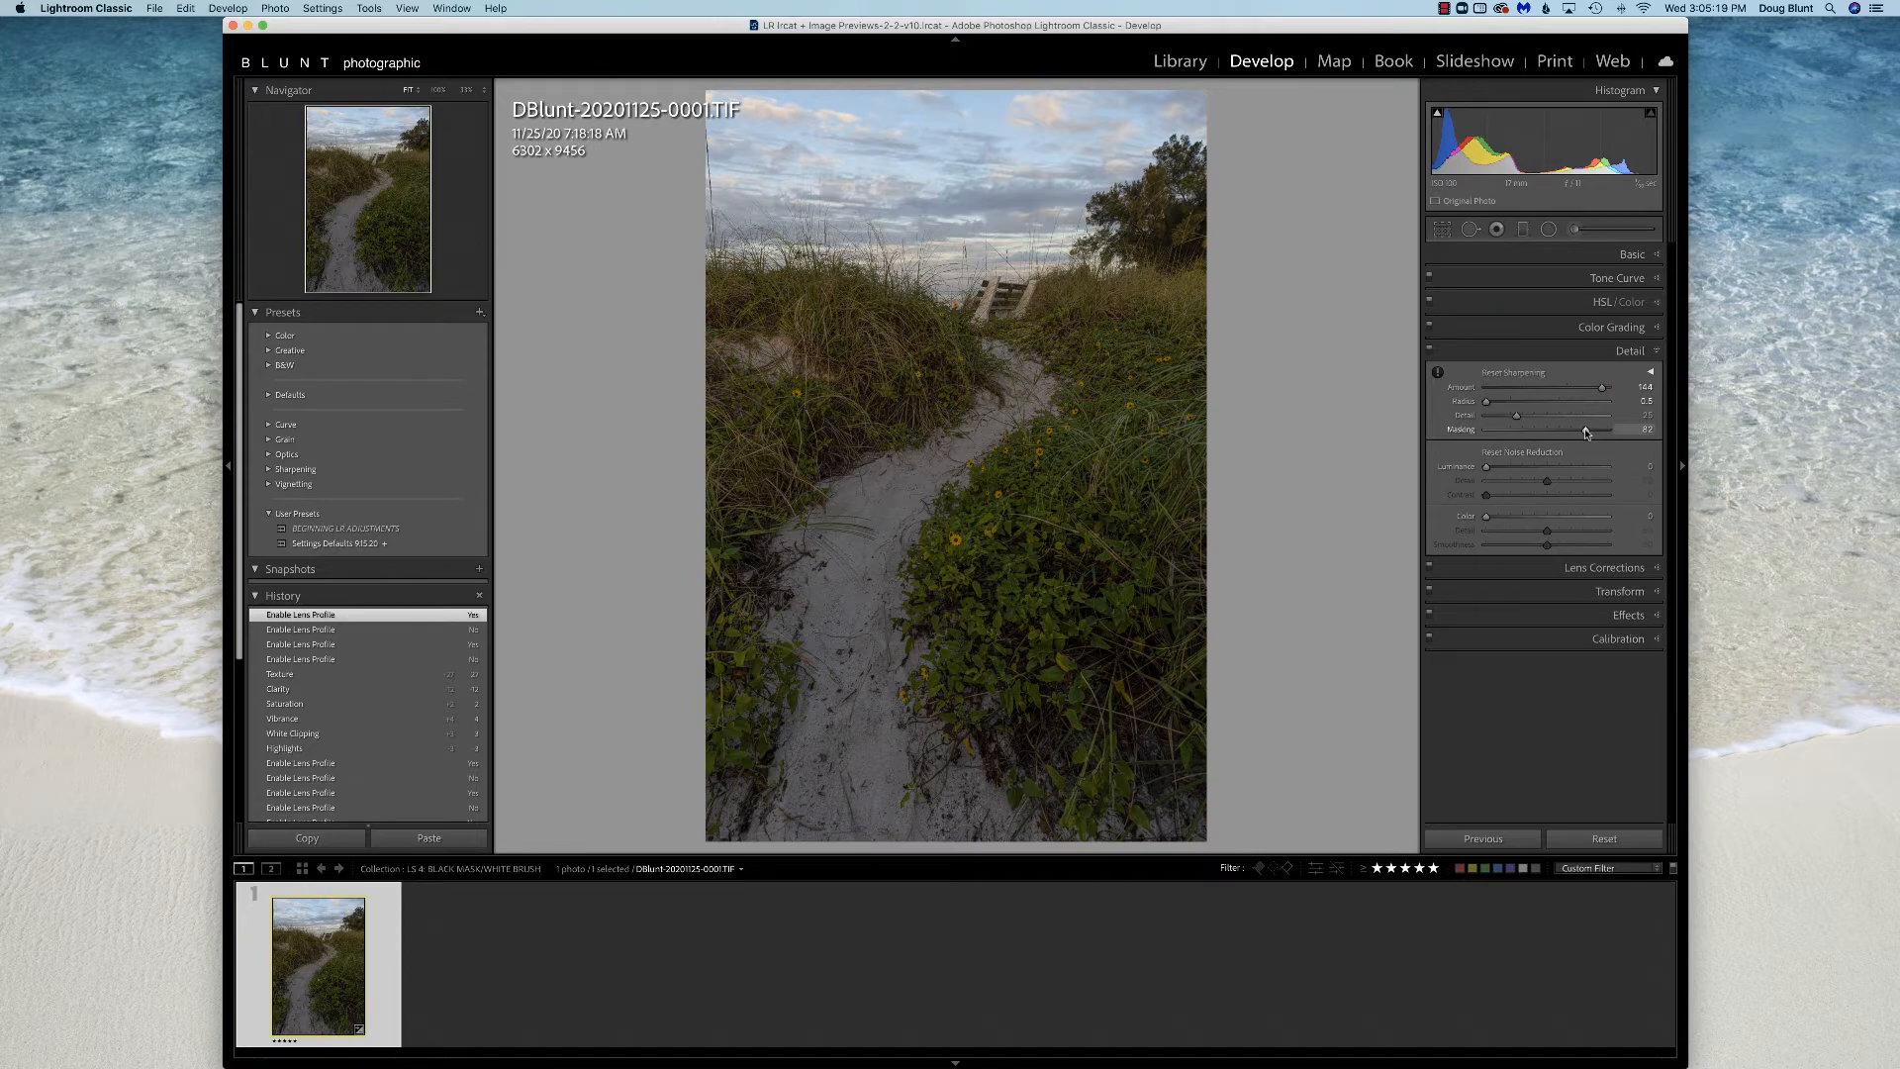
mouse_move(1585, 433)
left_mouse_down()
mouse_move(1558, 432)
mouse_move(1585, 433)
left_mouse_up()
left_click_drag(1602, 385, 1600, 387)
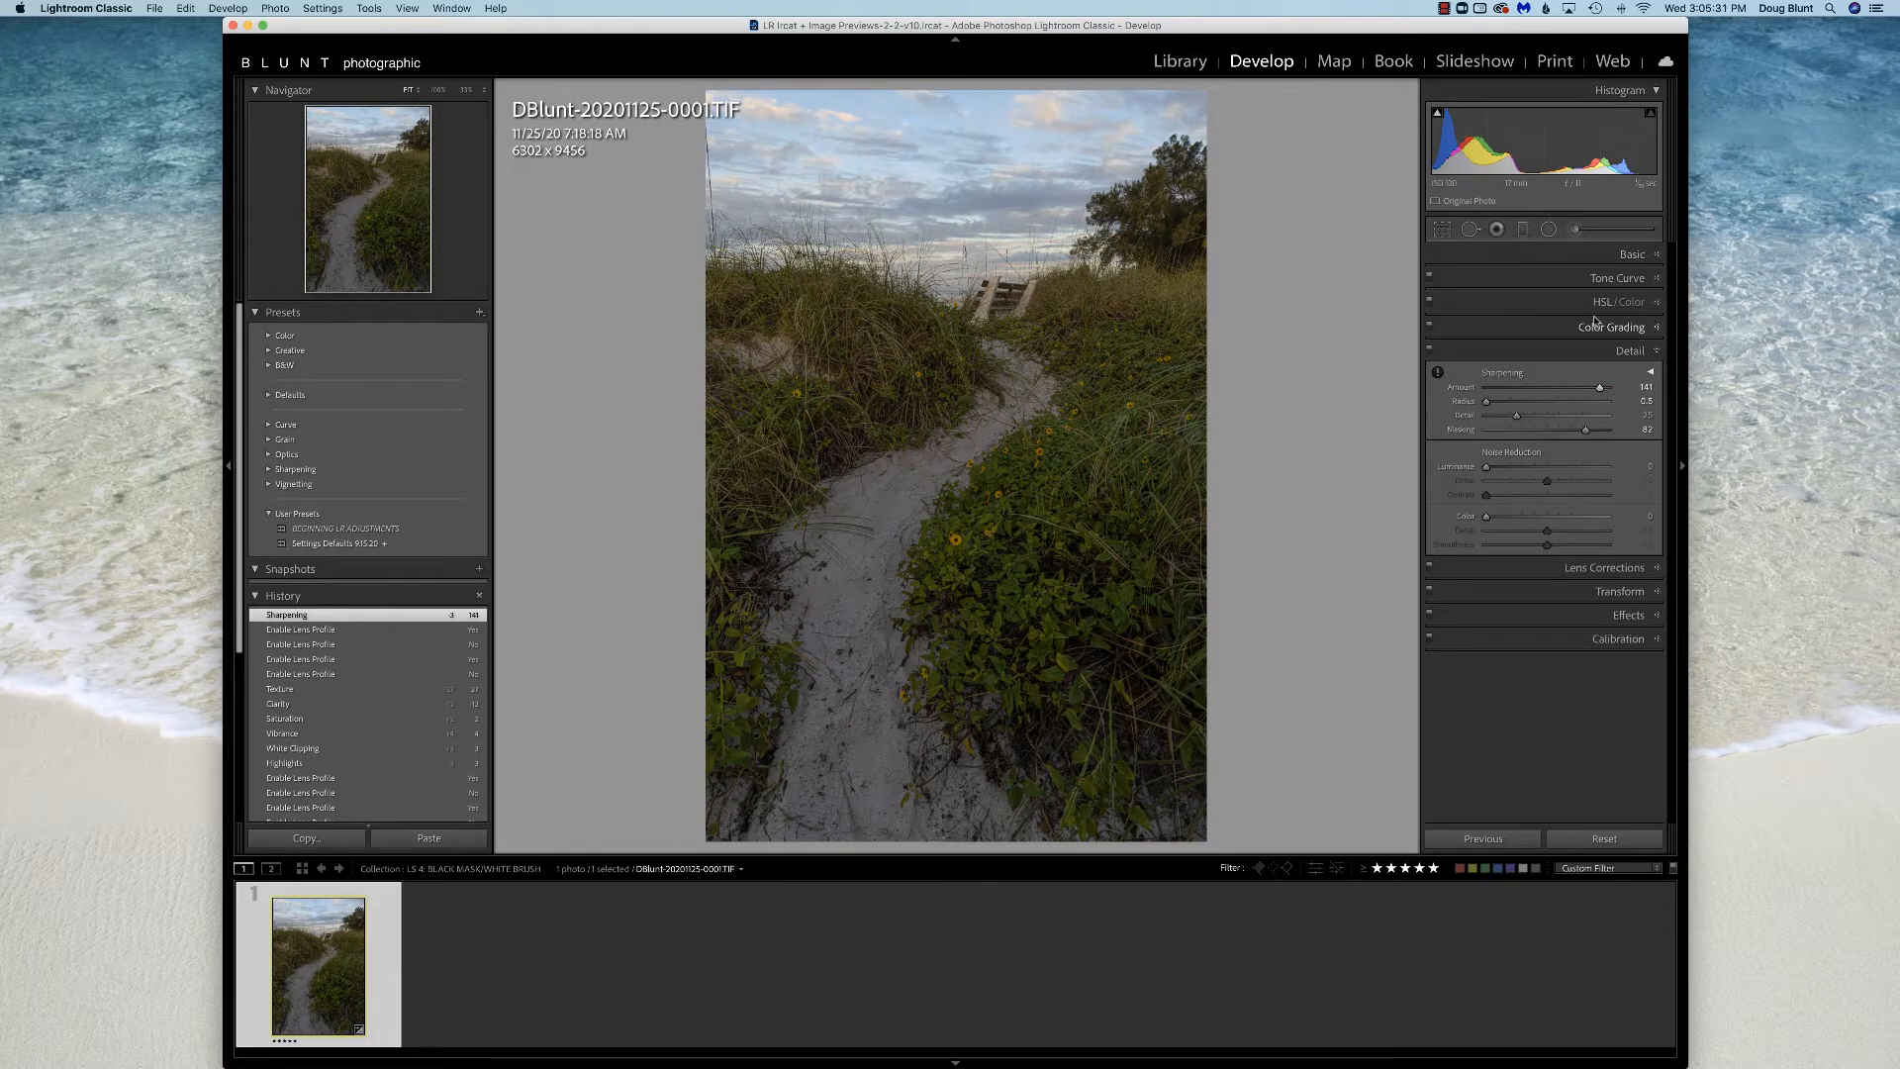
Review the Basic adjustments, switch to the Photoshop desktop and open Layer 1 in the Camera Raw filter.
left_click(1584, 254)
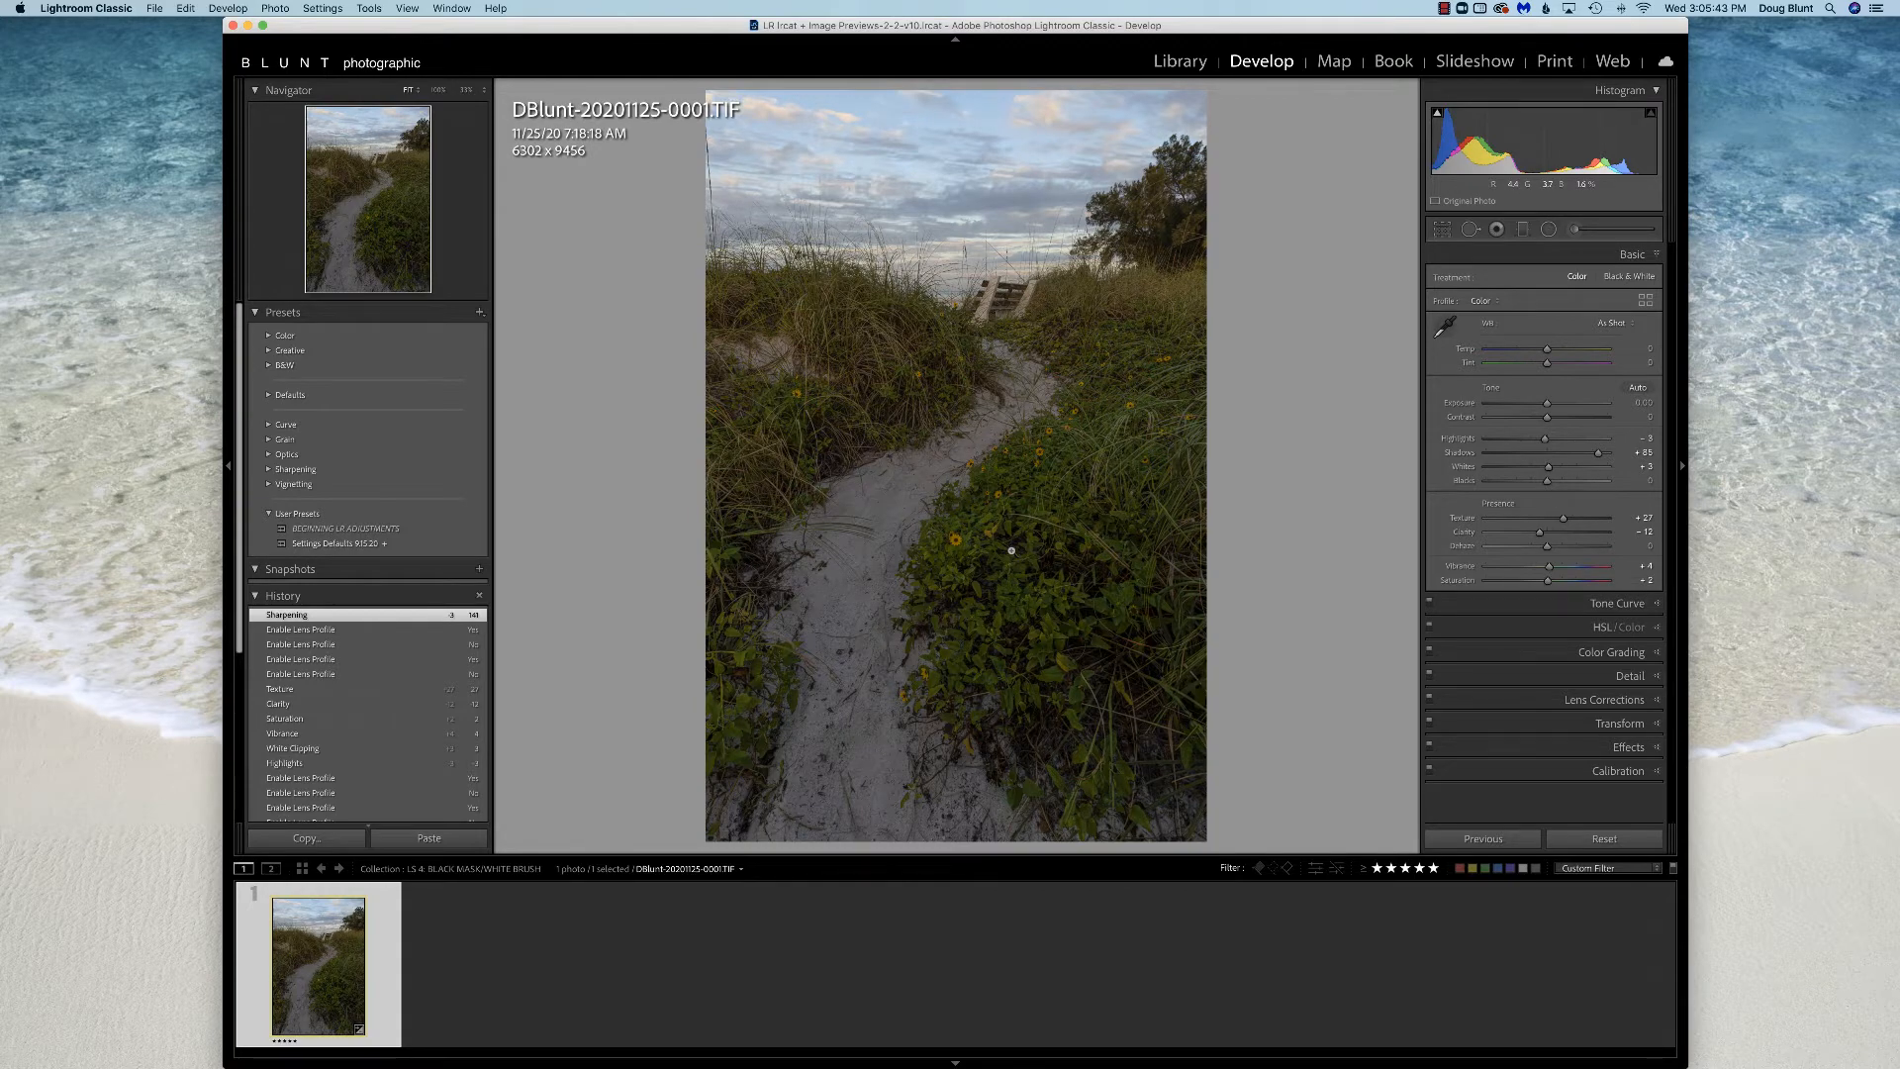
key("ctrl+Up")
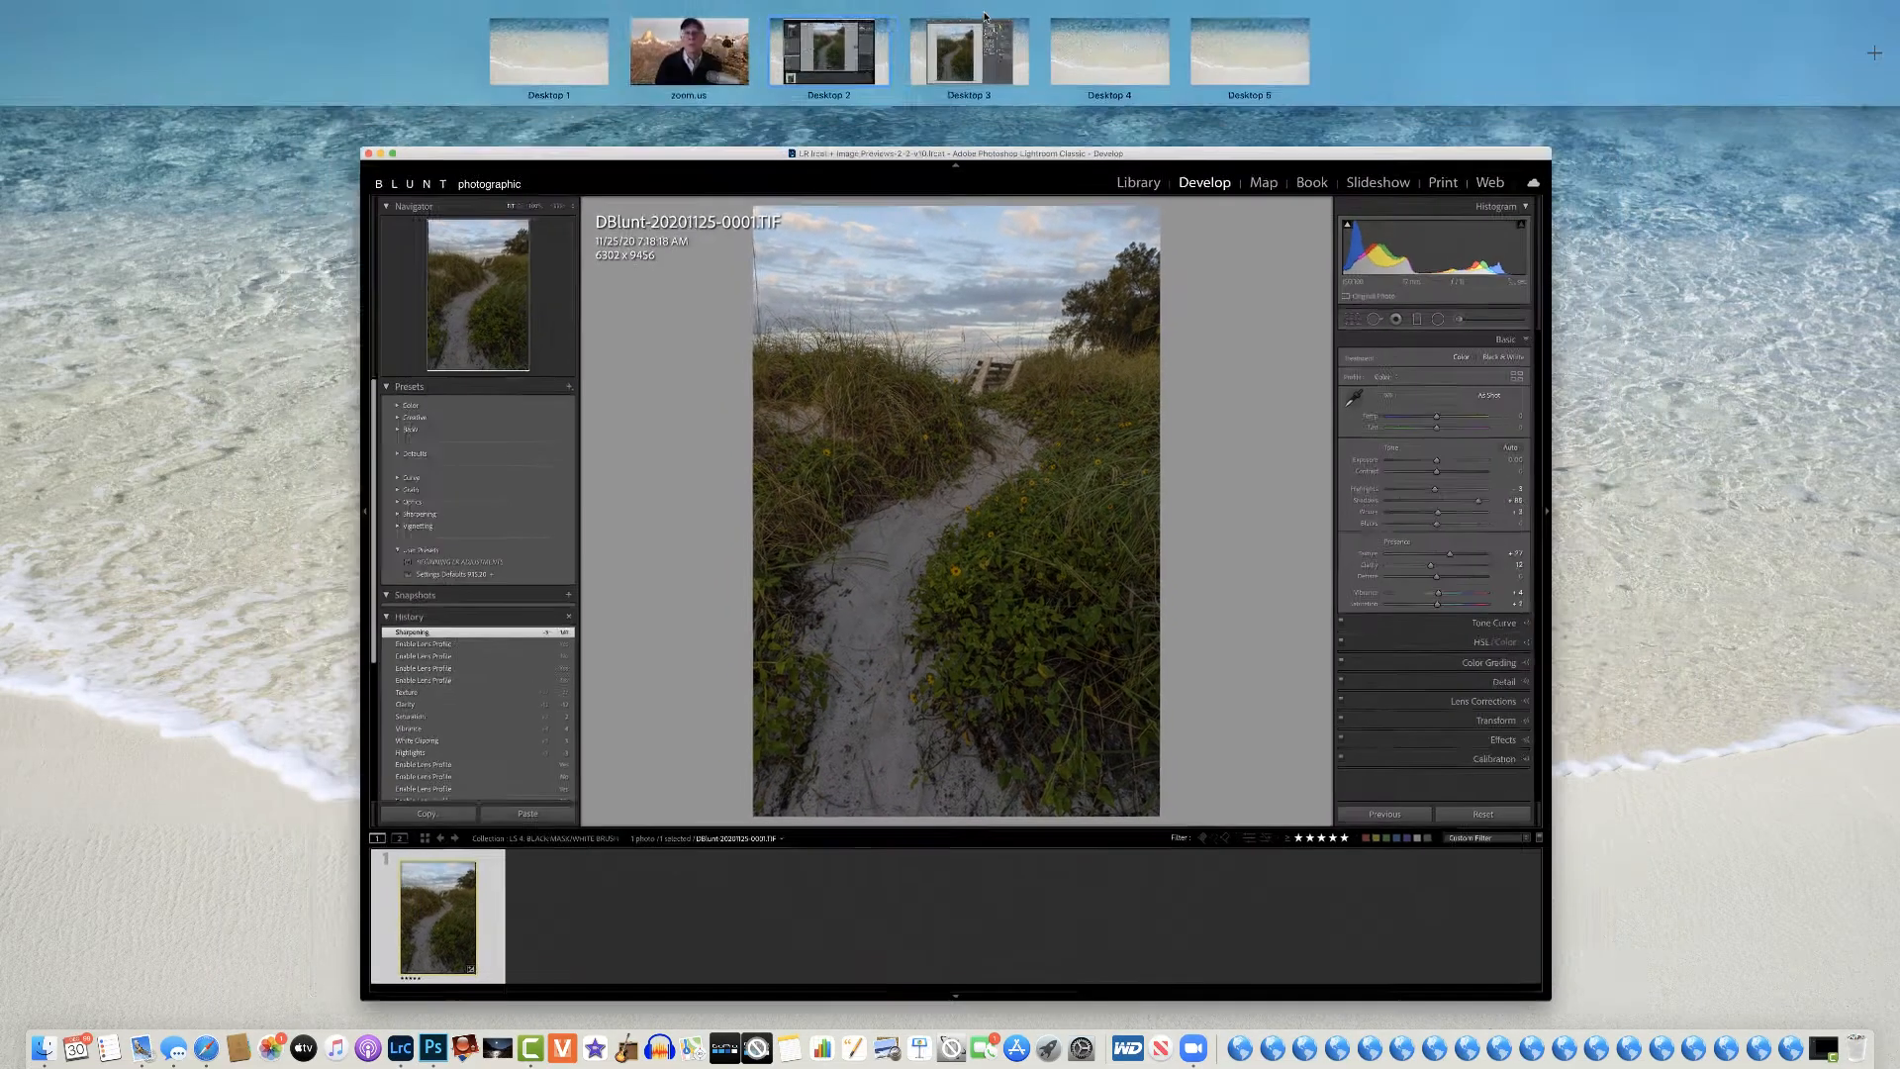
left_click(958, 61)
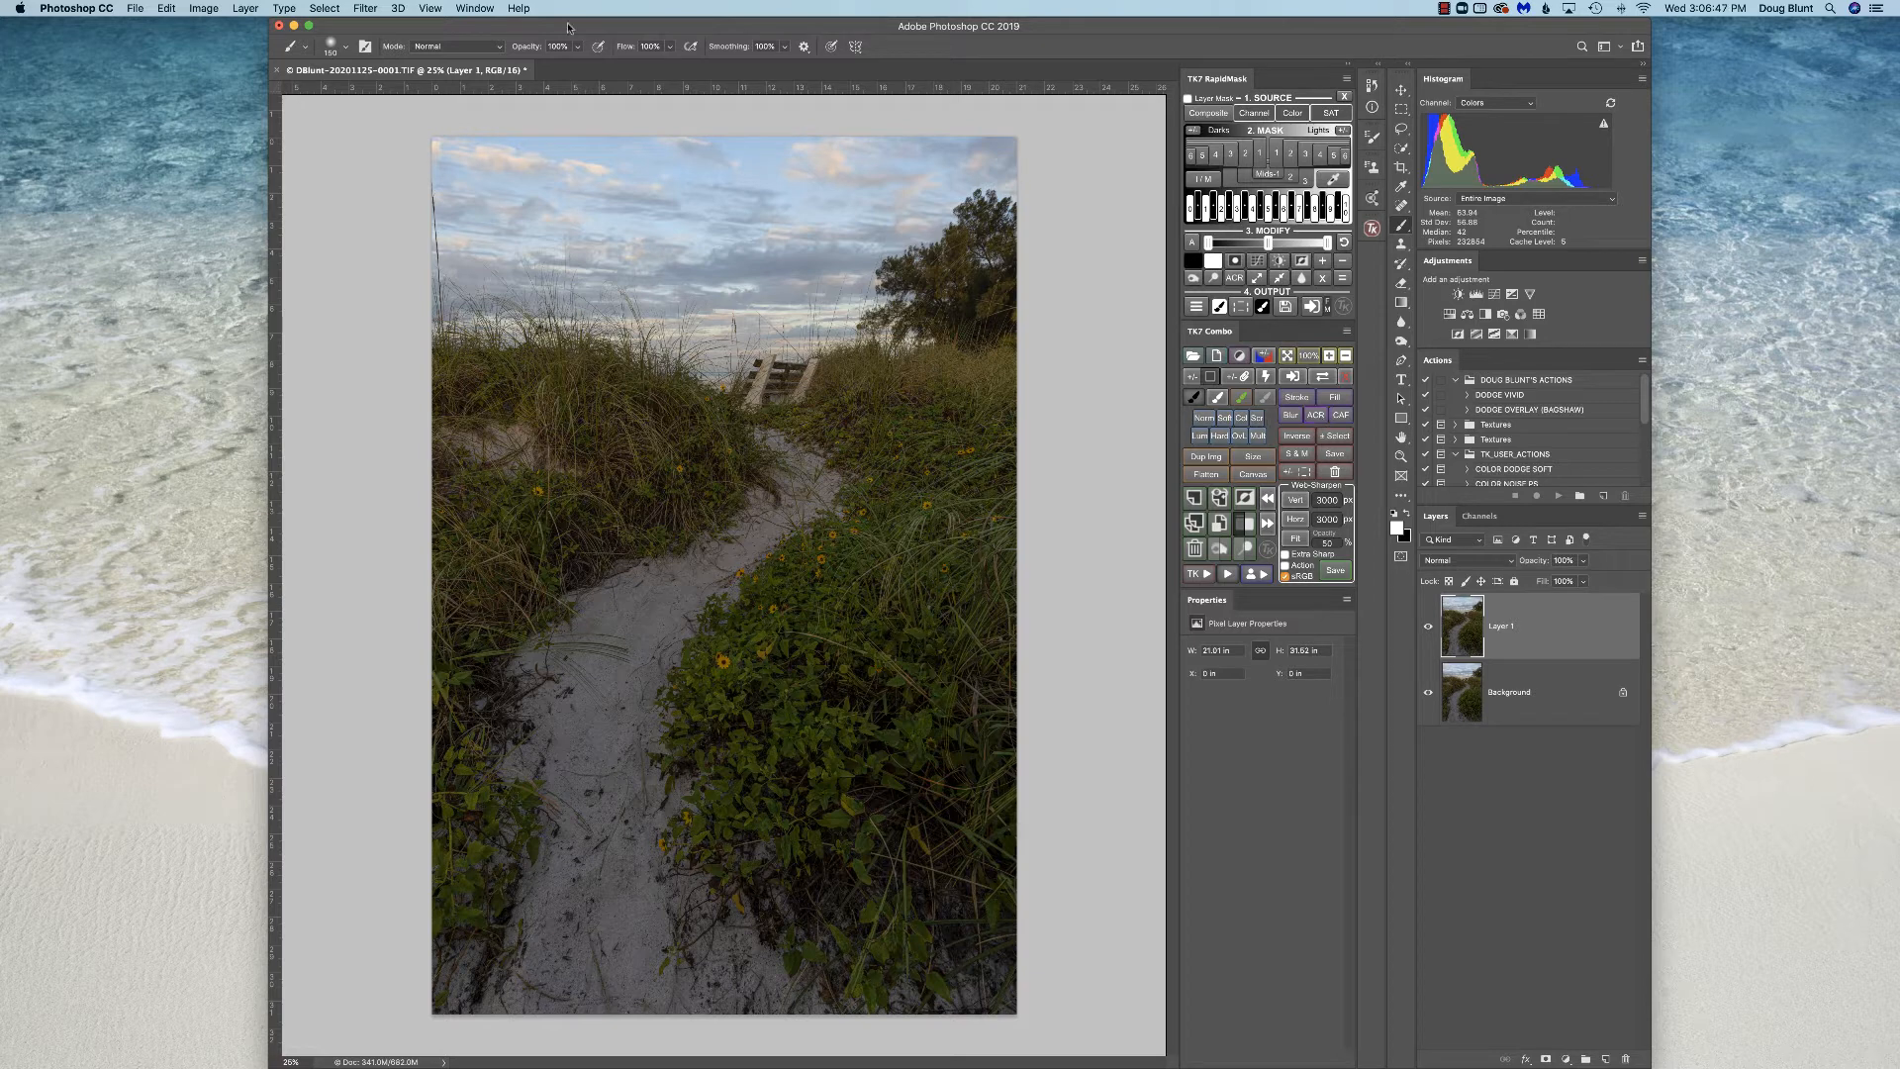
left_click(365, 8)
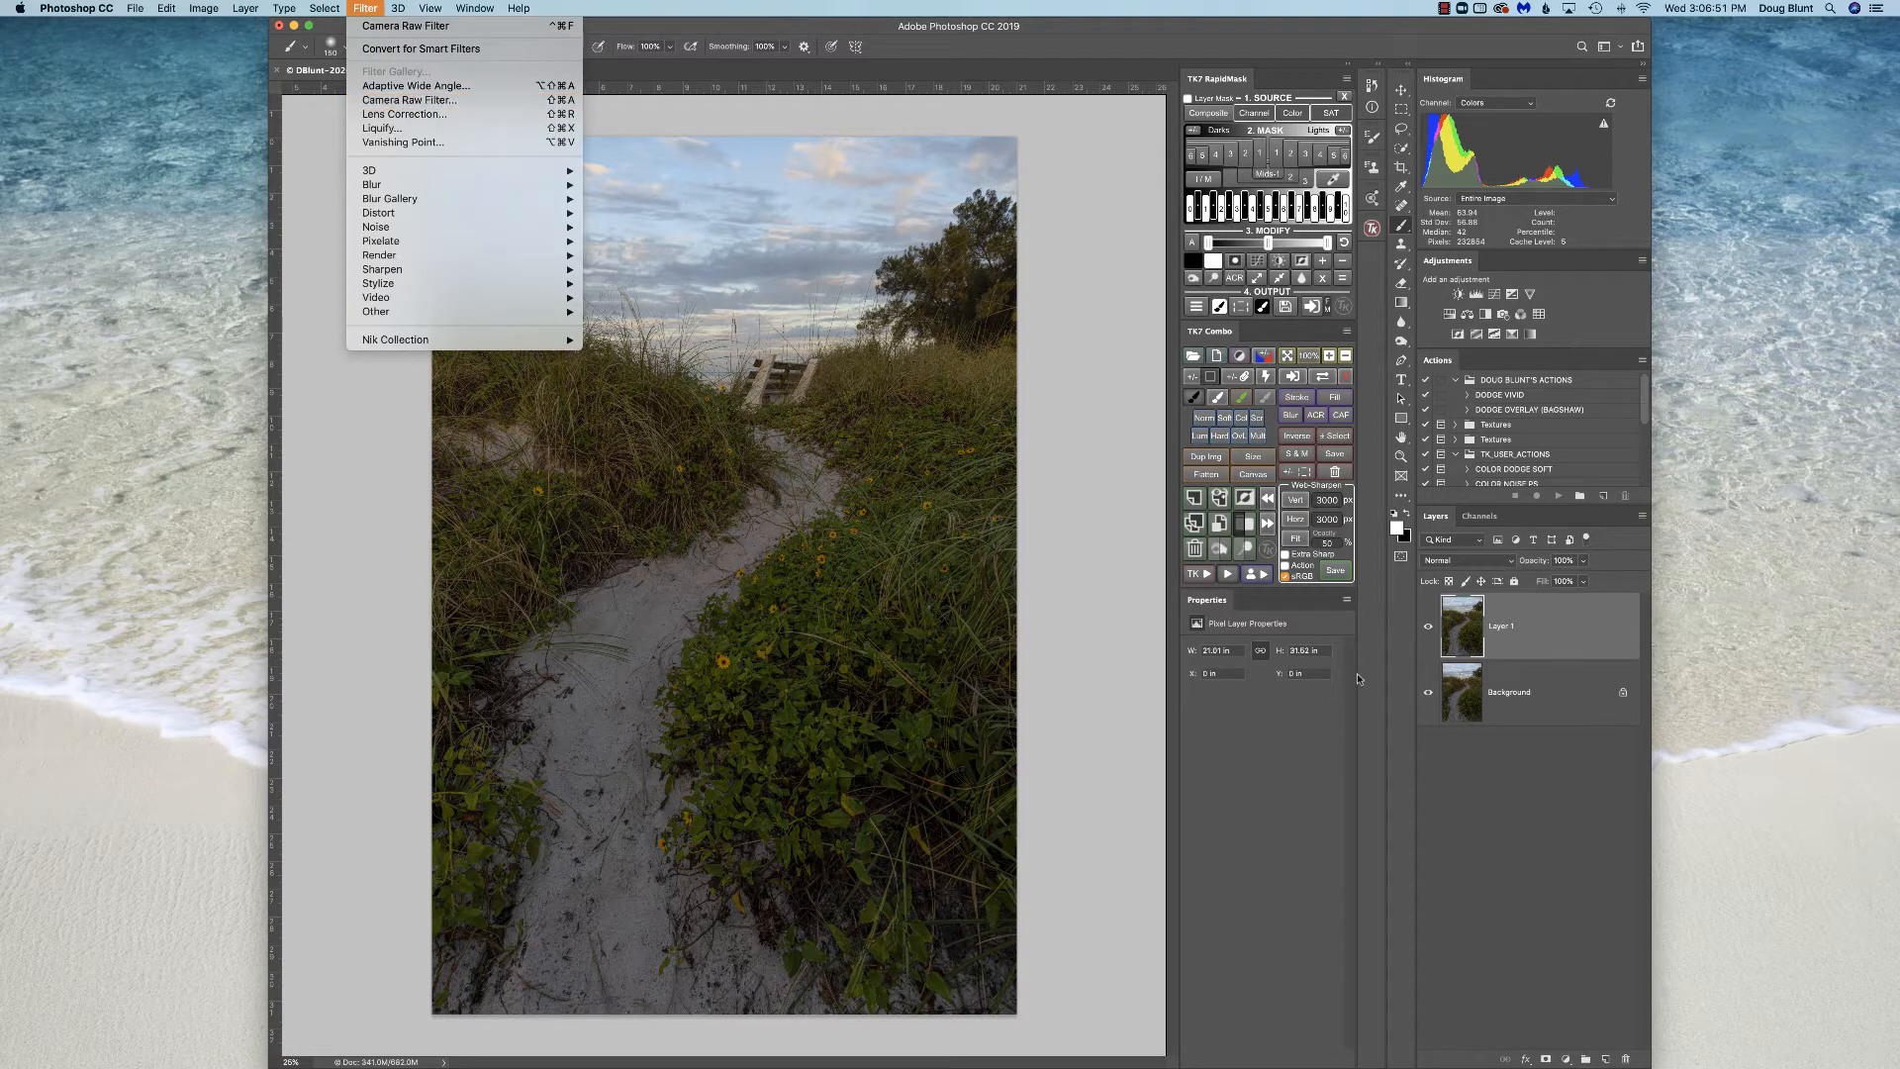
left_click(1106, 354)
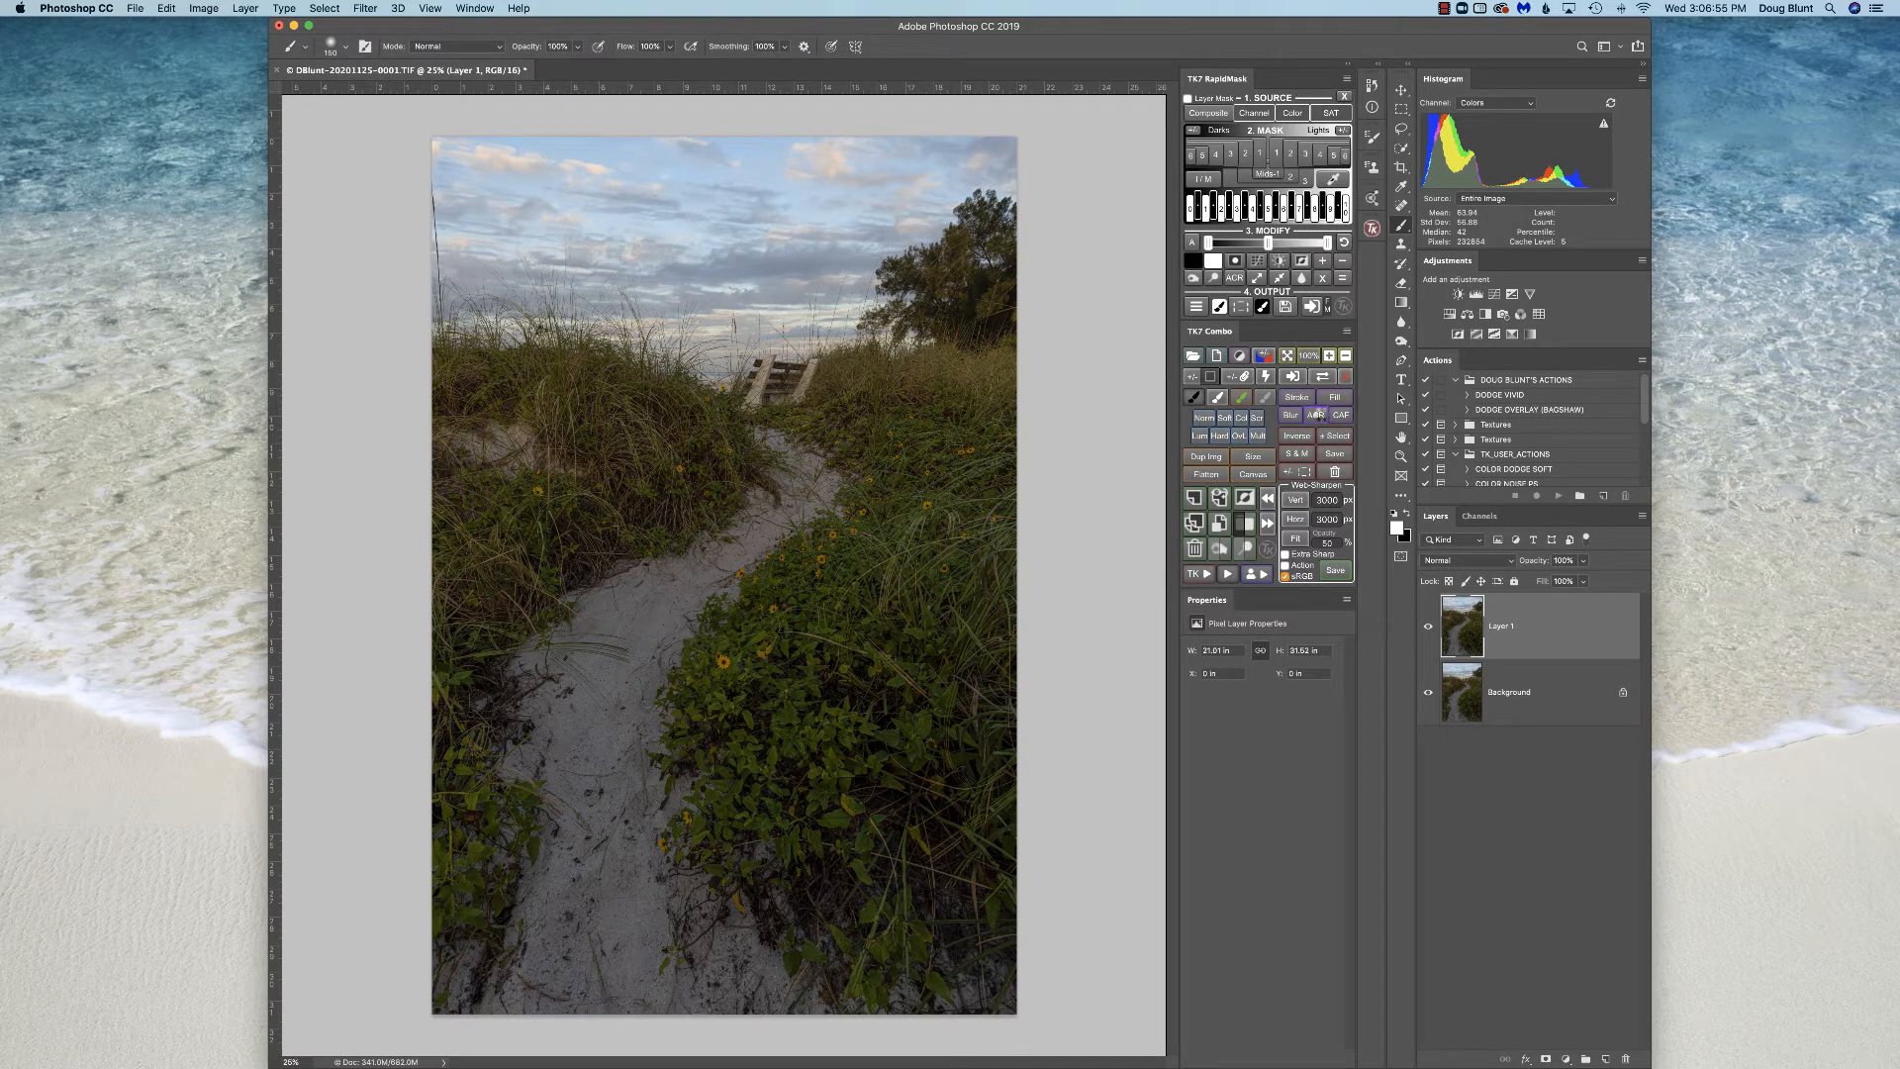
left_click(1324, 414)
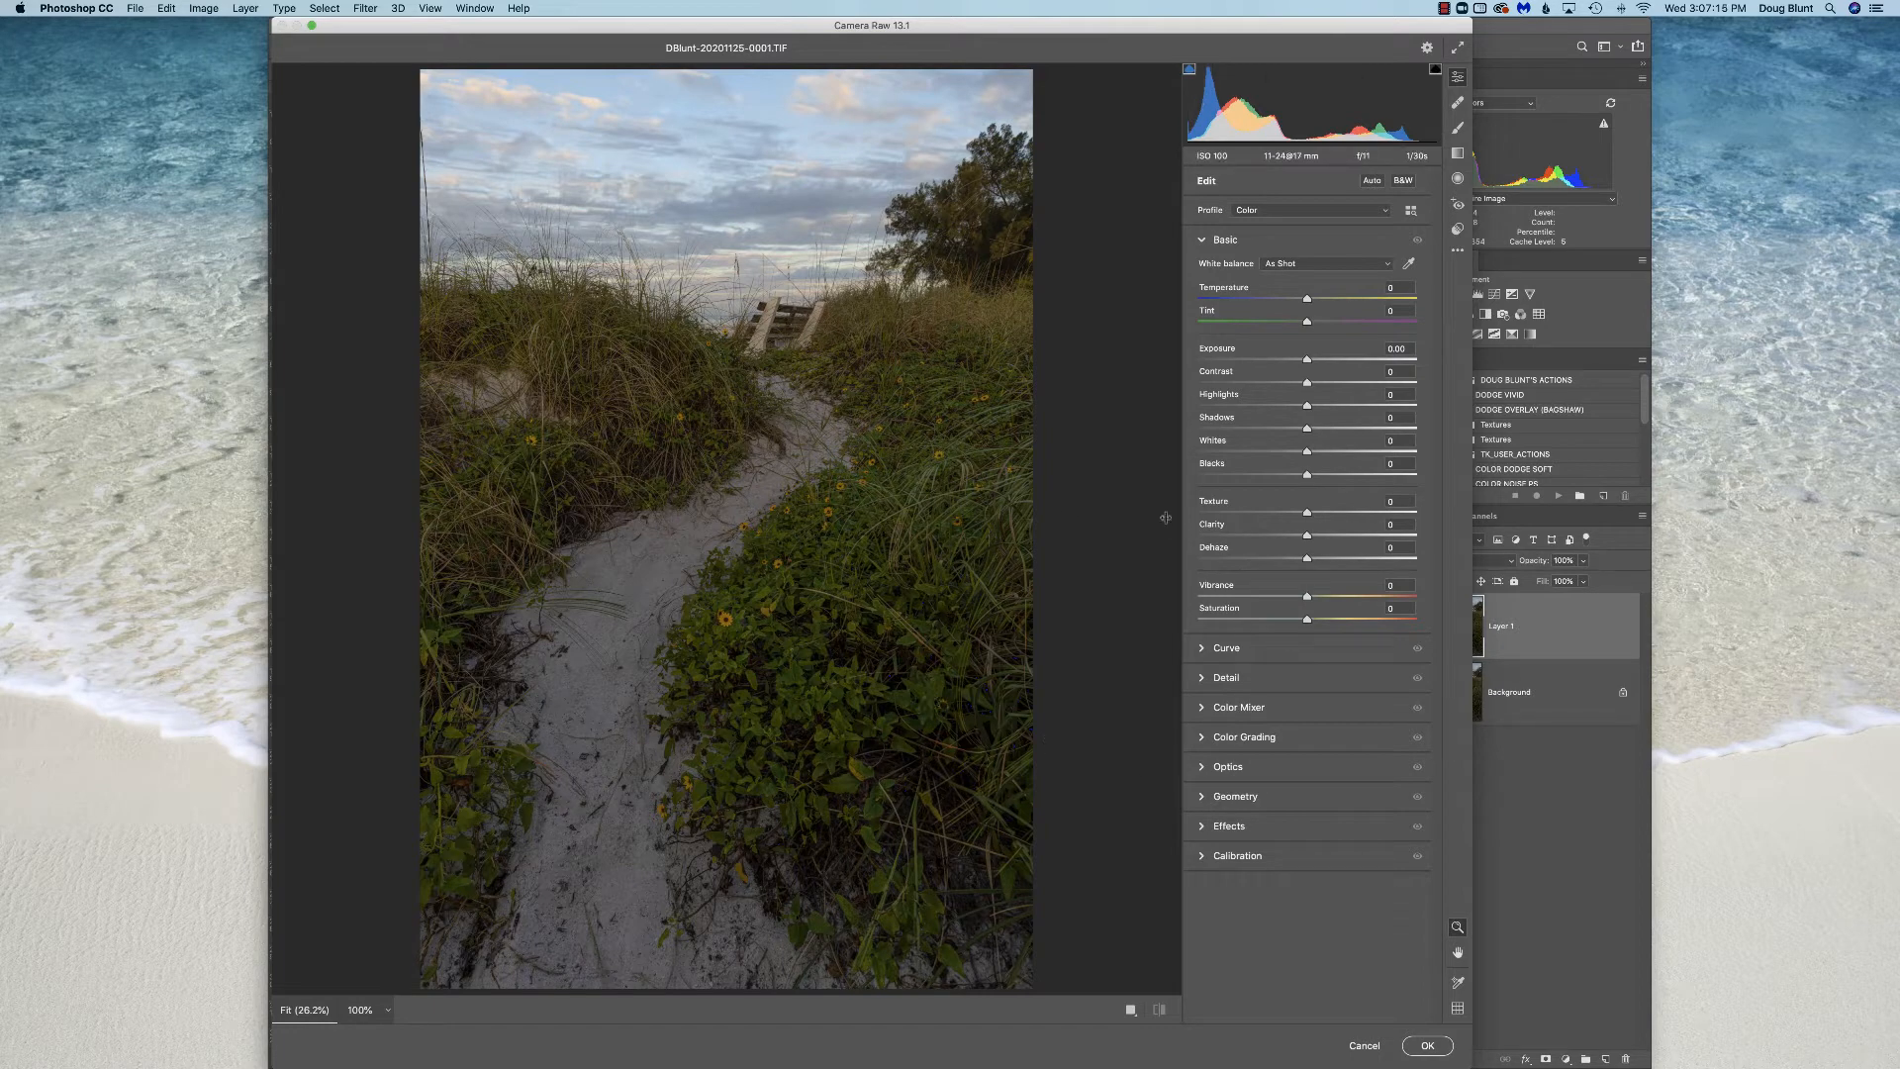
Raise Shadows to about +21 and Blacks to about +18, cool the Temperature slightly and apply the Camera Raw filter to Layer 1.
left_click(1308, 429)
left_click_drag(1306, 428, 1310, 430)
left_click_drag(1309, 429, 1328, 476)
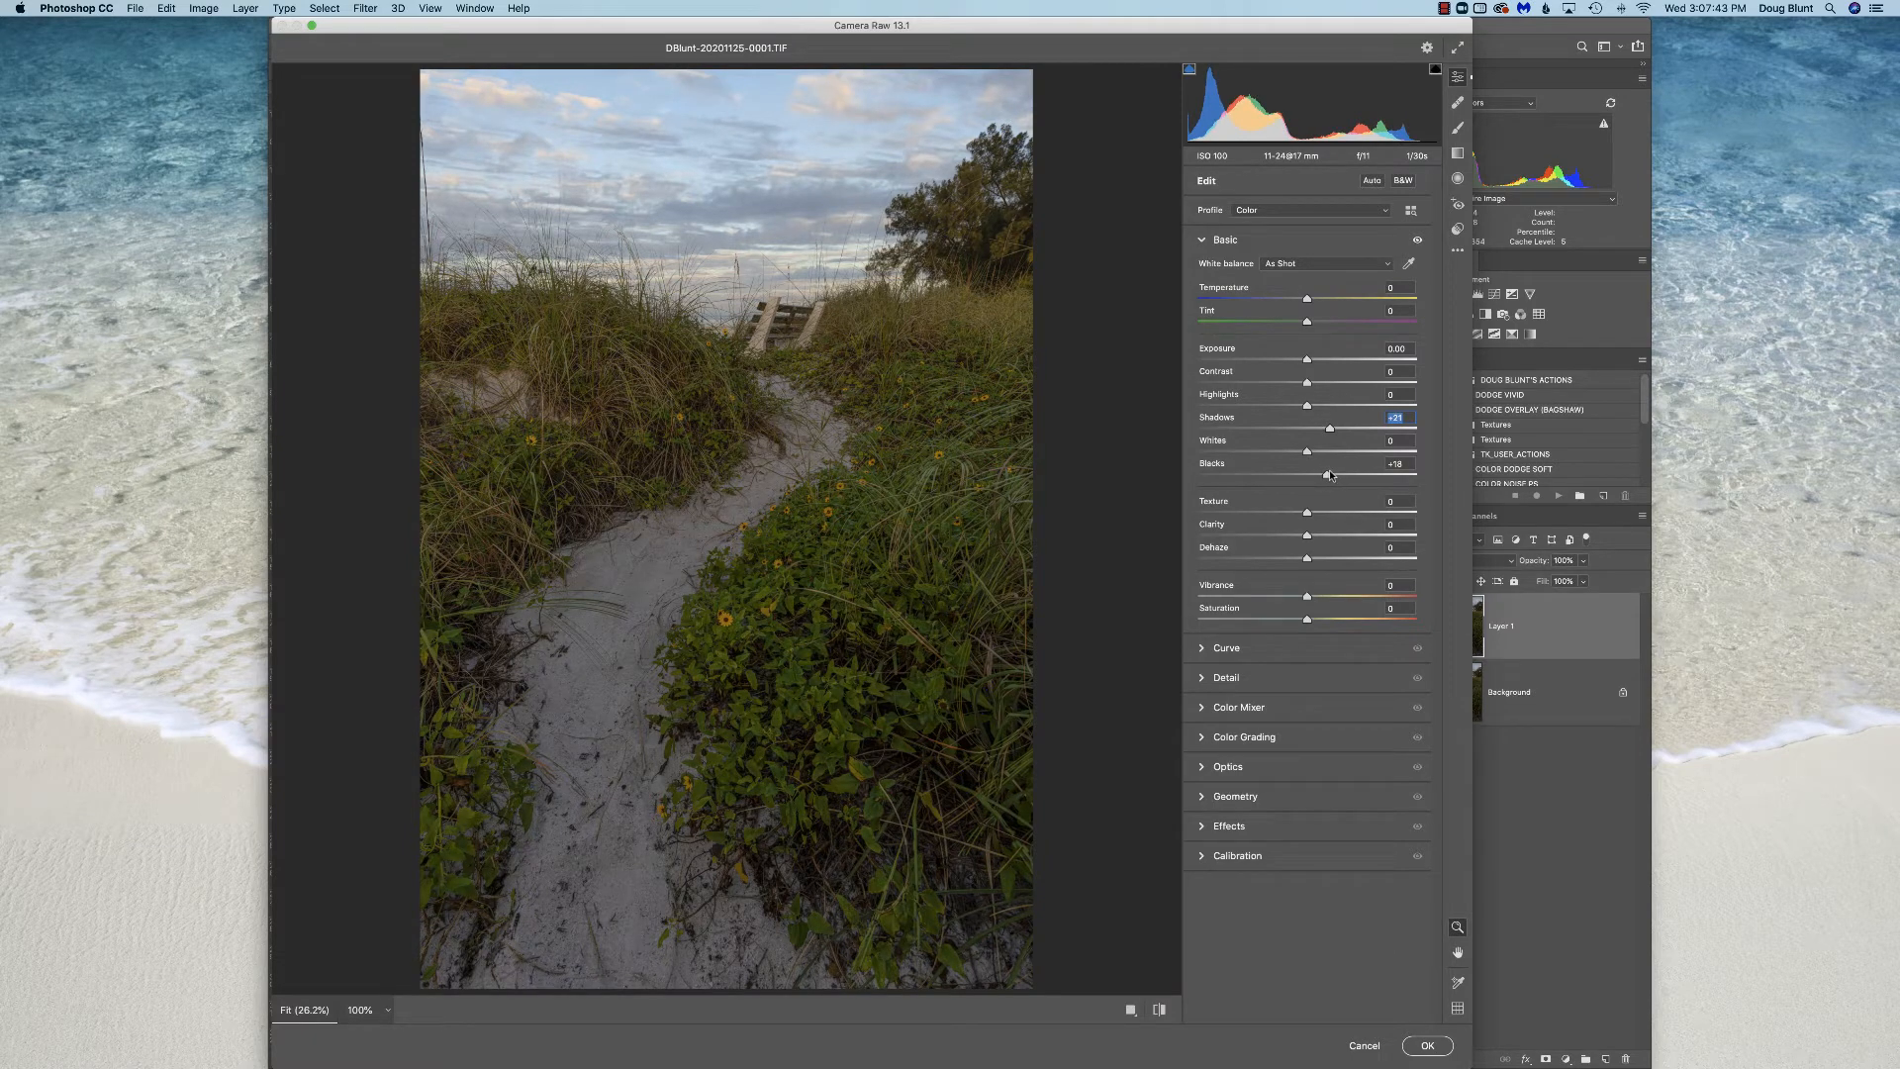
left_click_drag(1328, 475, 1328, 474)
left_click_drag(1307, 300, 1305, 300)
left_click(1304, 301)
left_click(1329, 429)
left_click(1425, 1046)
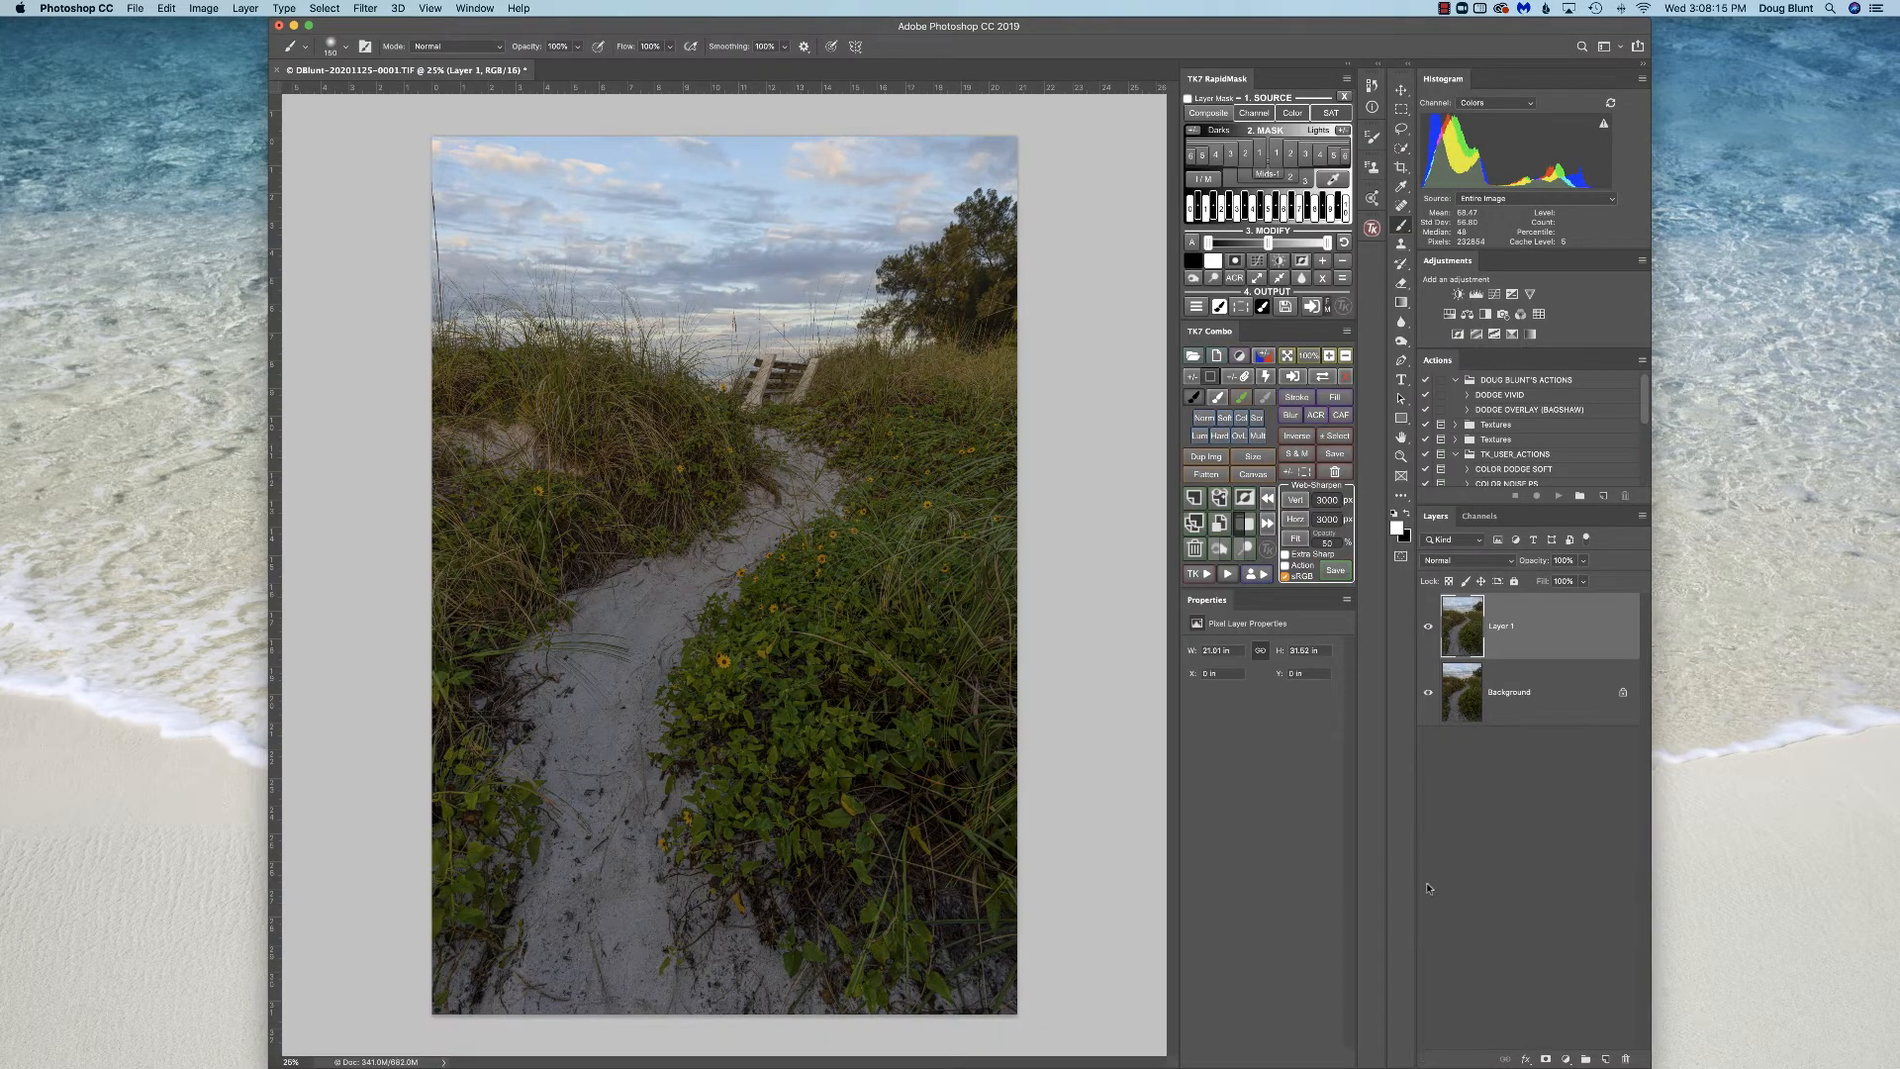
Compare the image with Layer 1 hidden and shown, and add a black mask to that layer.
left_click(1429, 629)
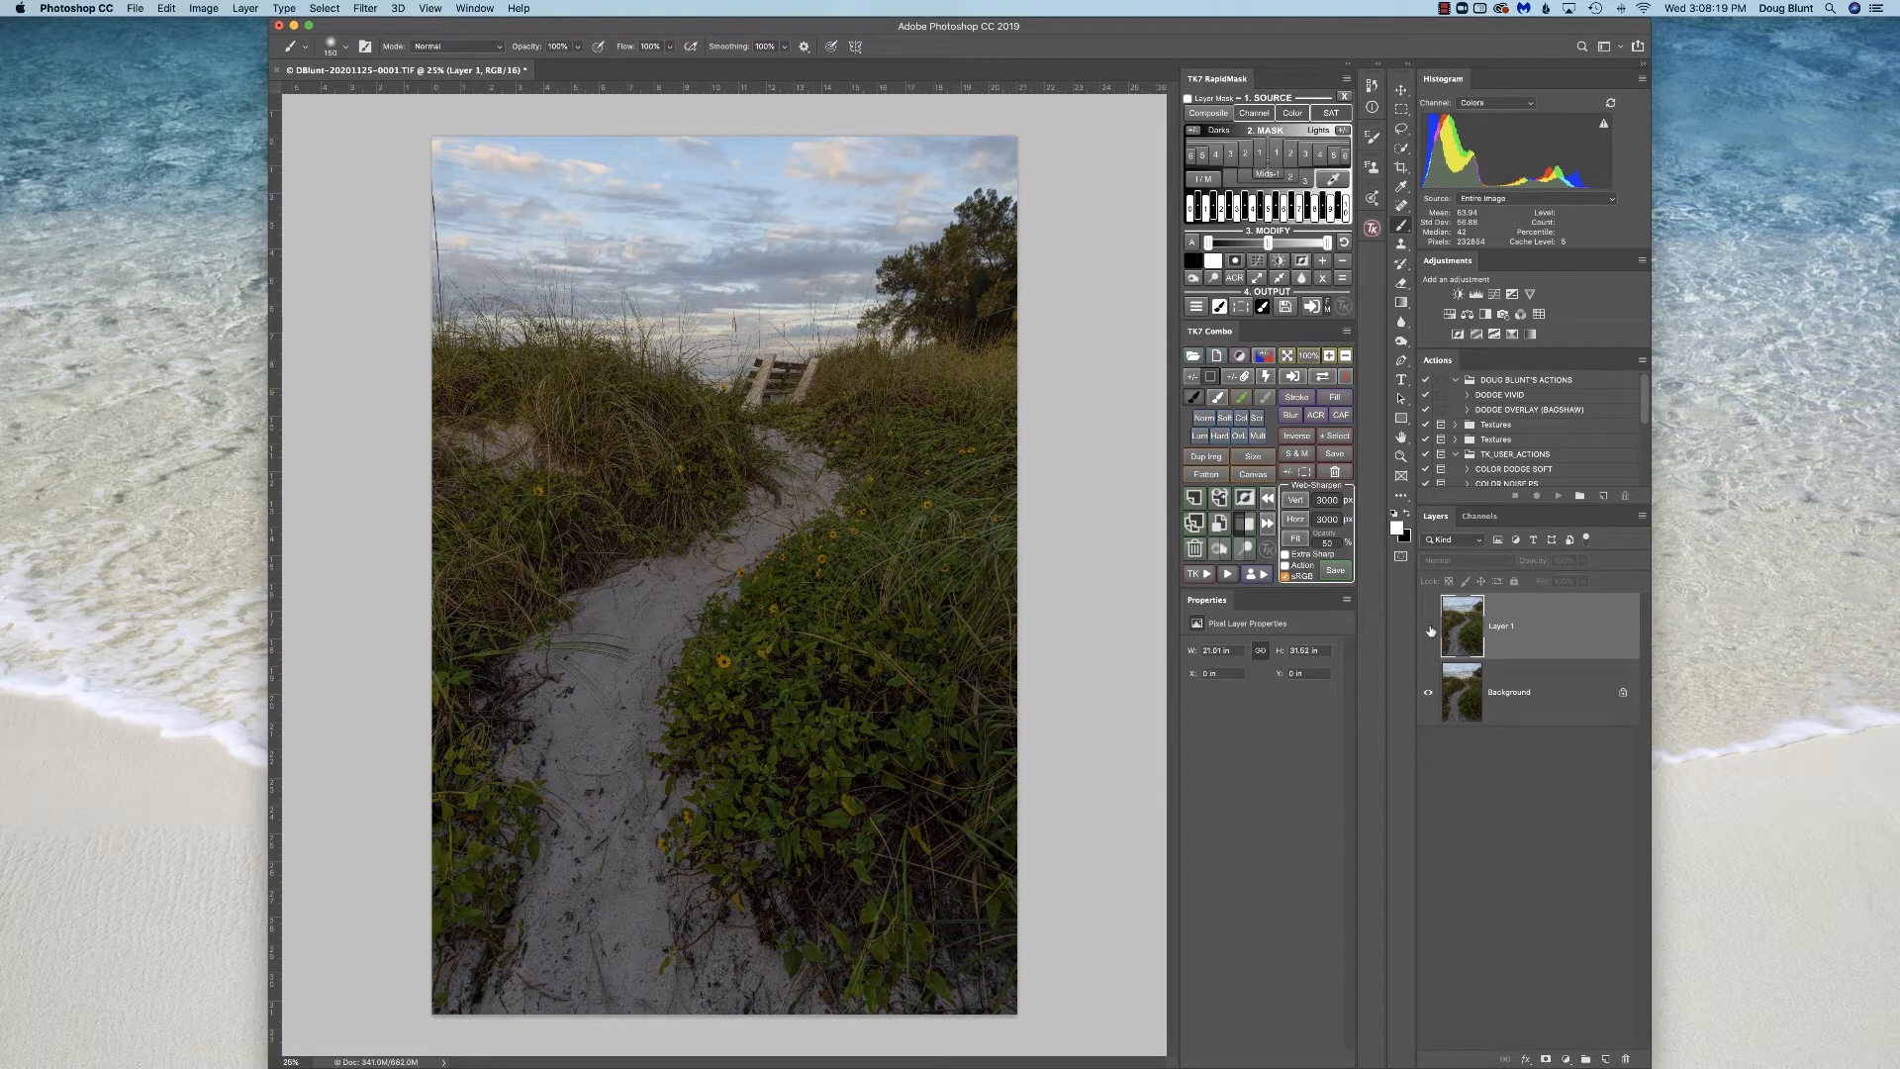
left_click(1429, 629)
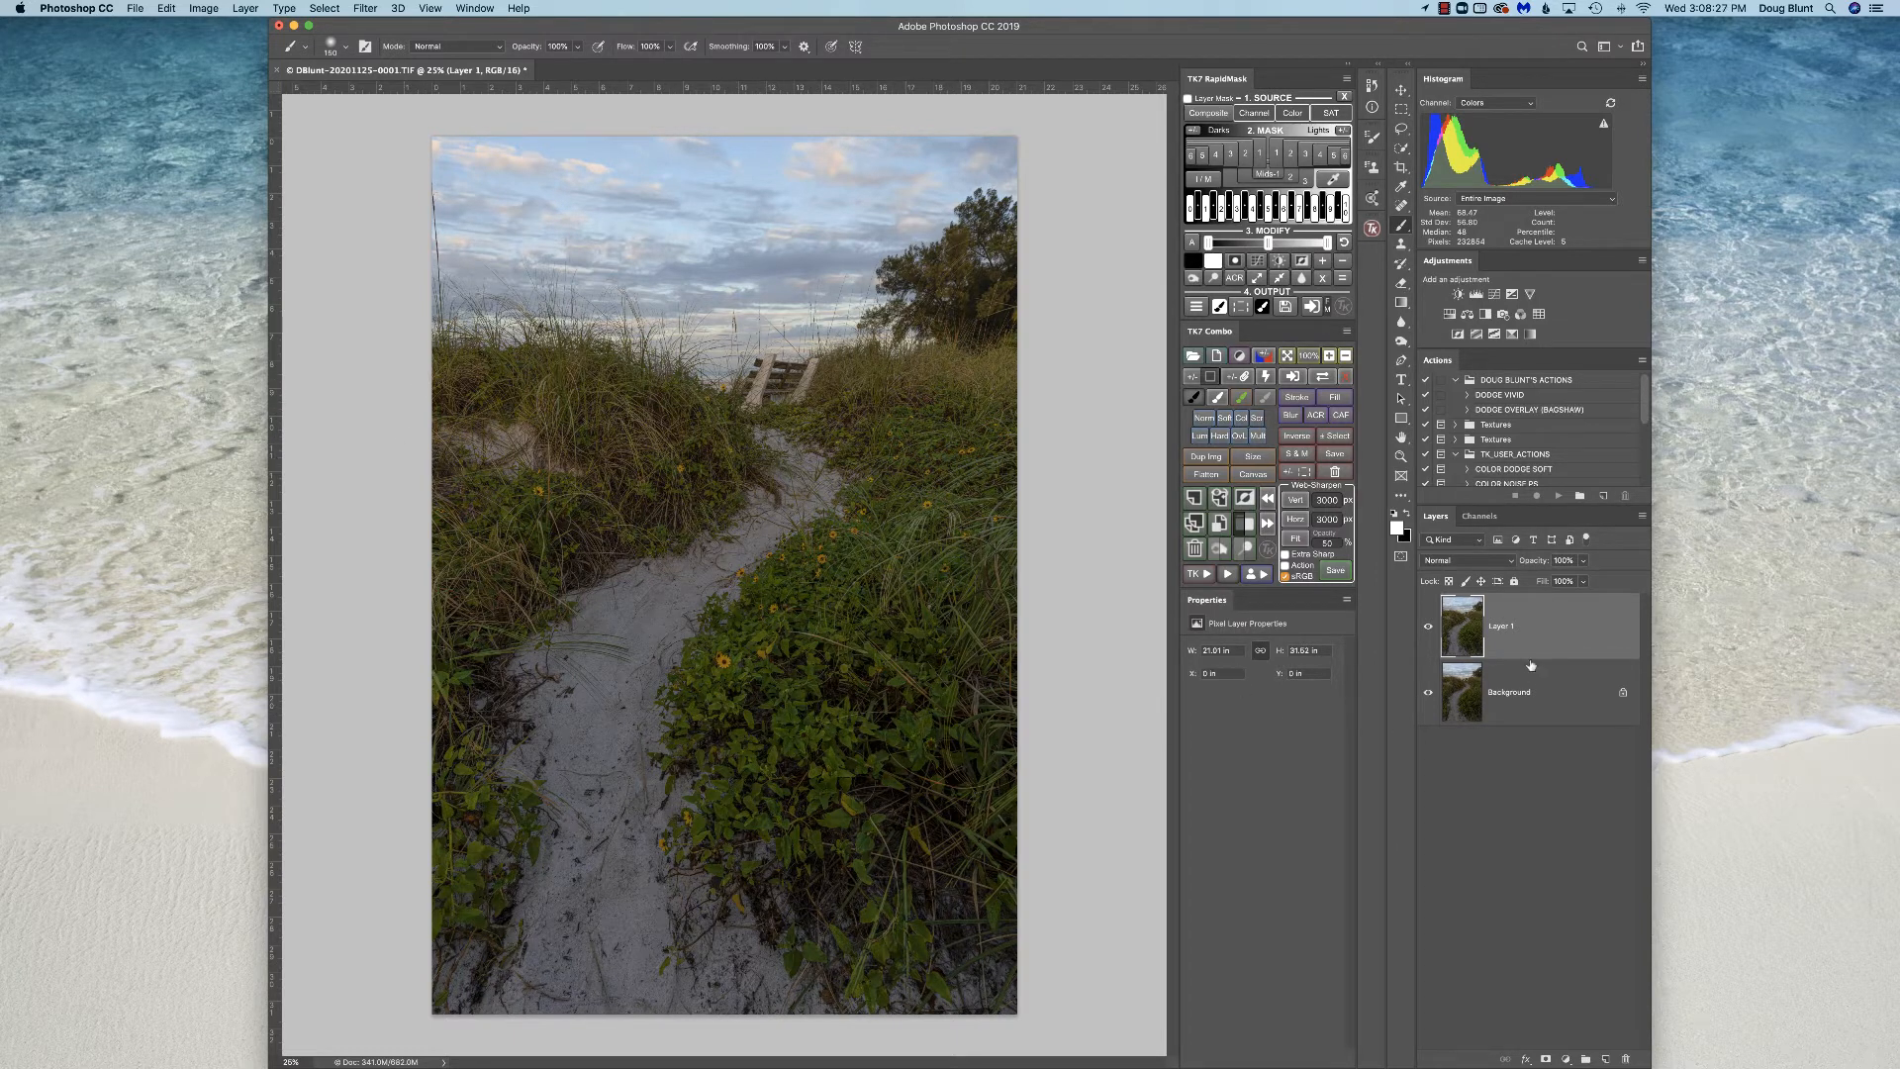
left_click(1545, 1057, "alt")
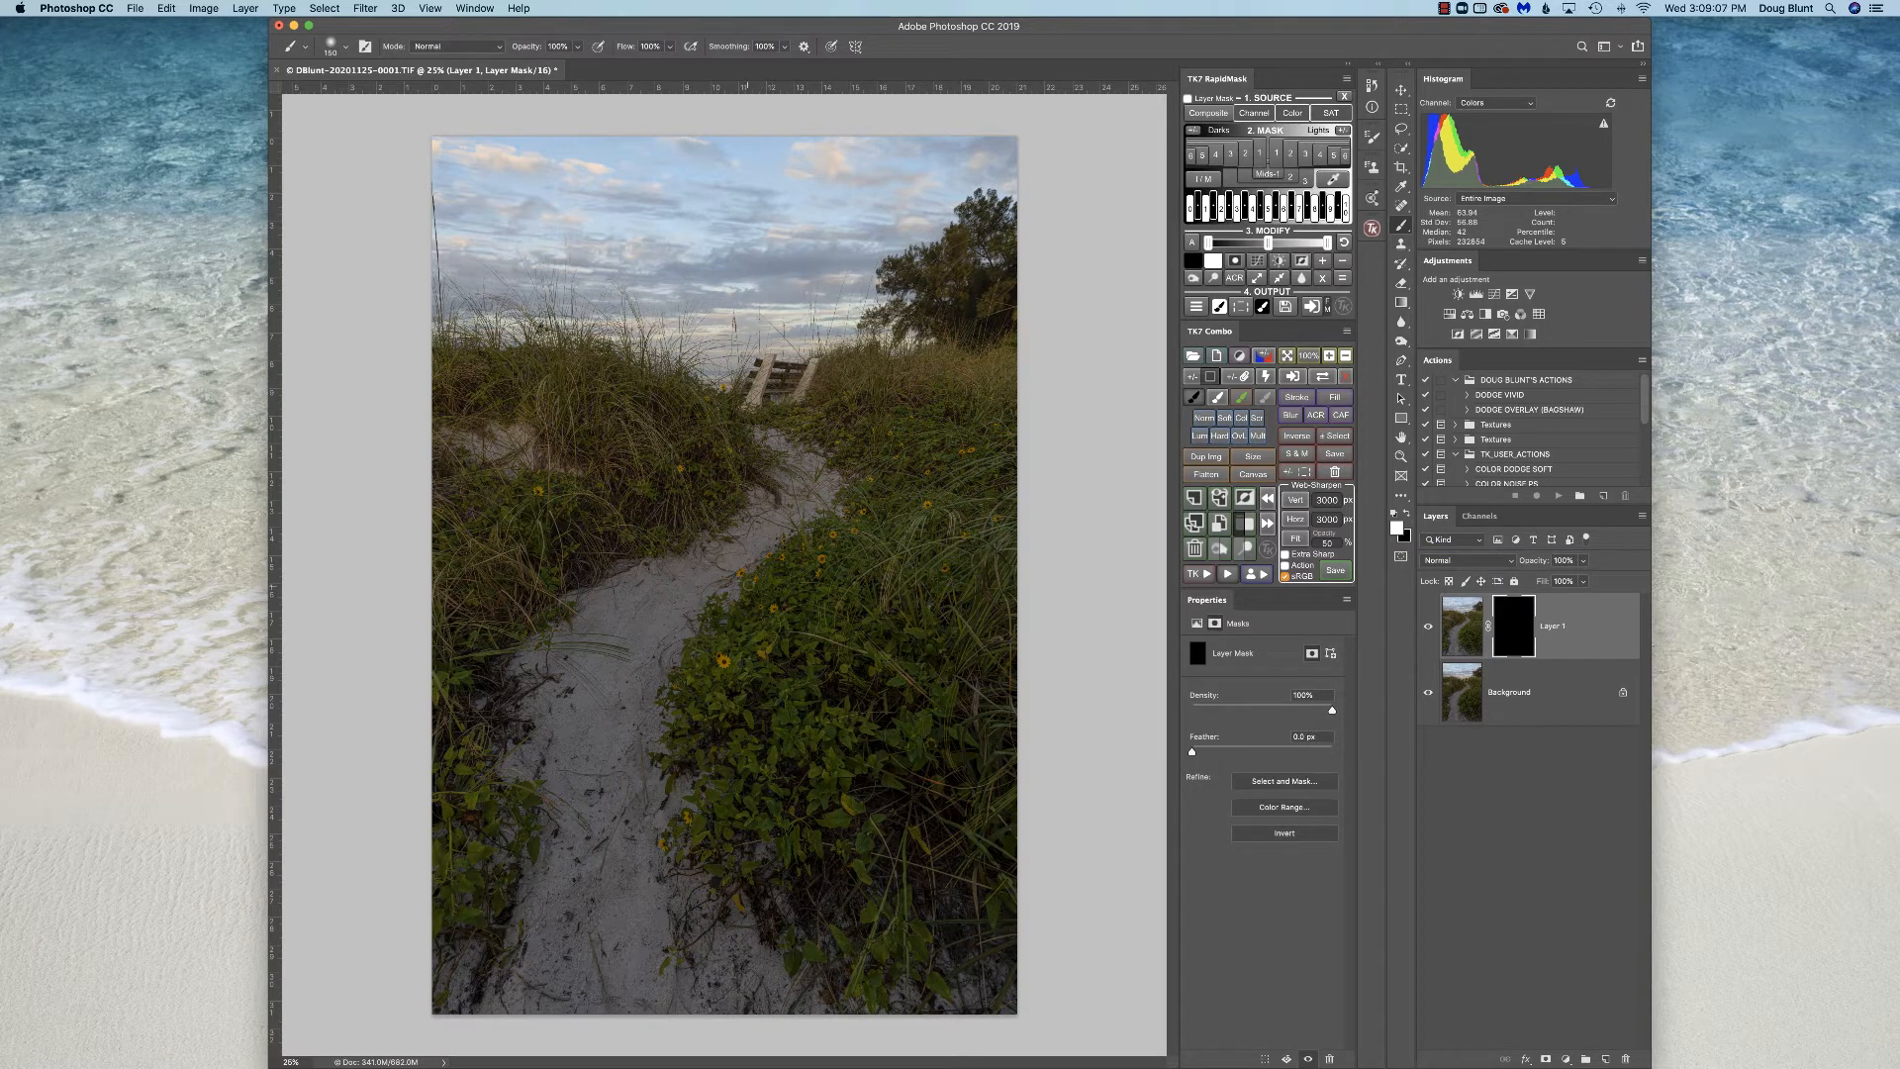
Enlarge the soft round brush to 1500 px and check that its hardness is 0%.
key("bracketright")
key("bracketright")
key("bracketright")
key("bracketright")
key("bracketright")
key("bracketright")
key("bracketright")
key("bracketright")
key("bracketright")
key("bracketright")
key("bracketright")
key("bracketright")
left_click(342, 49)
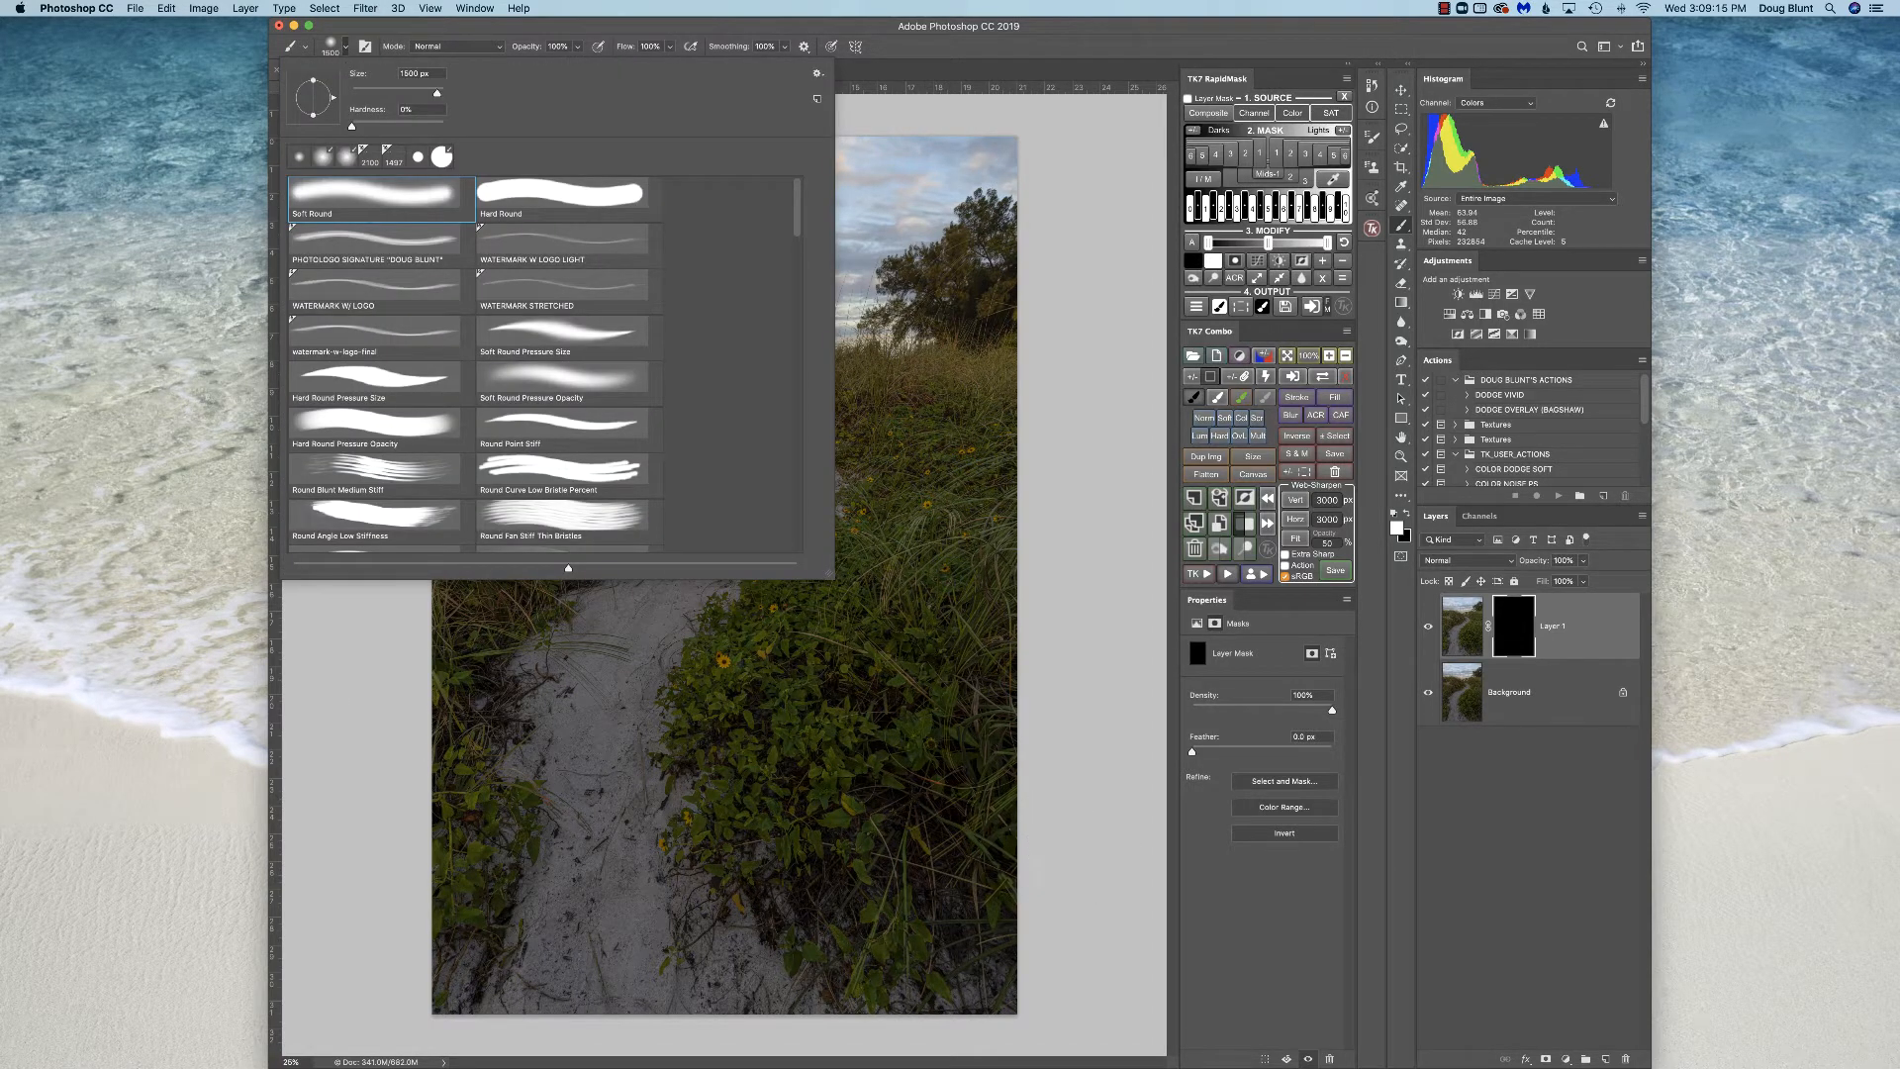
left_click(1009, 842)
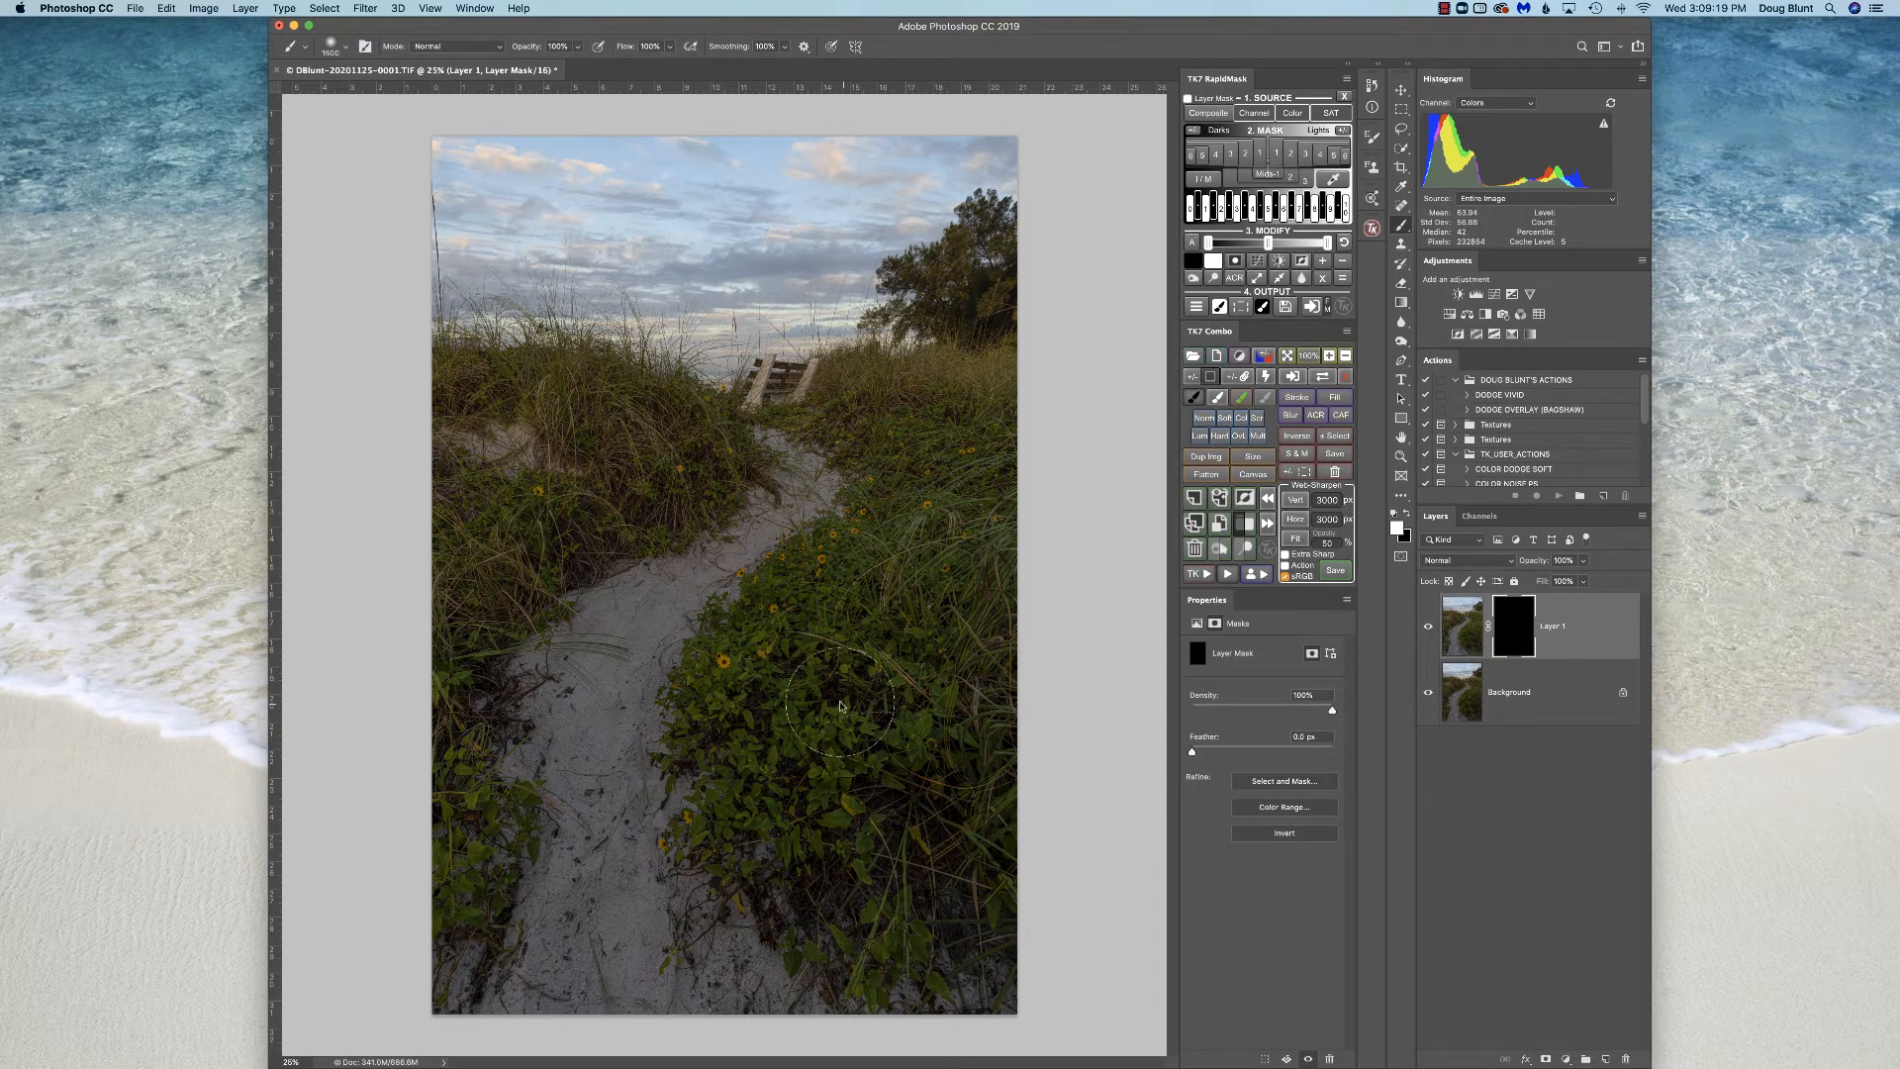
Paint white on Layer 1's mask over the greenery on both sides of the path and adjust the layer's opacity.
mouse_move(840, 703)
left_mouse_down()
mouse_move(789, 711)
mouse_move(737, 758)
mouse_move(830, 783)
mouse_move(869, 842)
mouse_move(927, 834)
left_mouse_up()
mouse_move(895, 712)
left_mouse_down()
mouse_move(816, 685)
mouse_move(938, 684)
mouse_move(685, 720)
mouse_move(705, 754)
left_mouse_up()
left_click_drag(475, 631, 489, 693)
left_click_drag(770, 712, 911, 711)
left_click_drag(1533, 566, 1675, 551)
left_click_drag(1535, 560, 1533, 558)
Stamp the visible layers into a new layer and use Camera Raw to set Dehaze to about +32, Vibrance to +21 and Saturation to +2.
key("super+alt+shift+e")
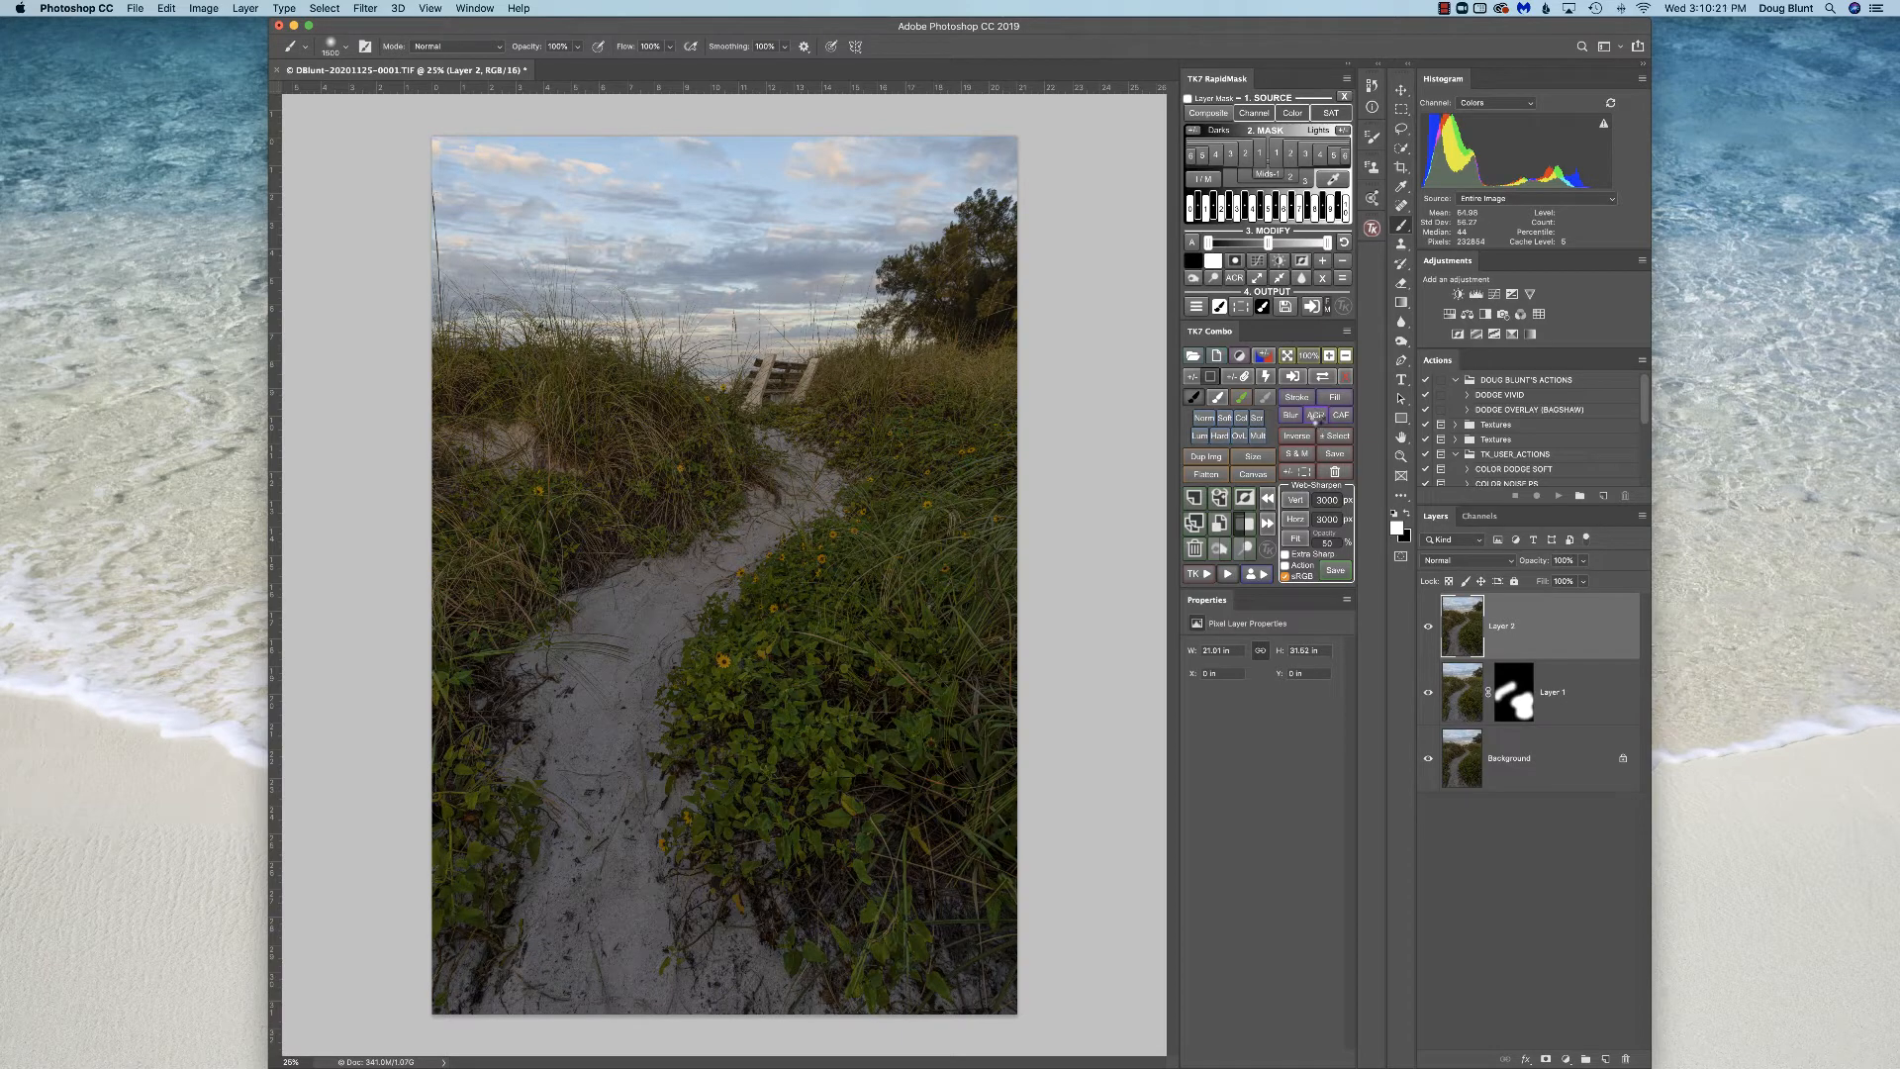
left_click(1315, 416)
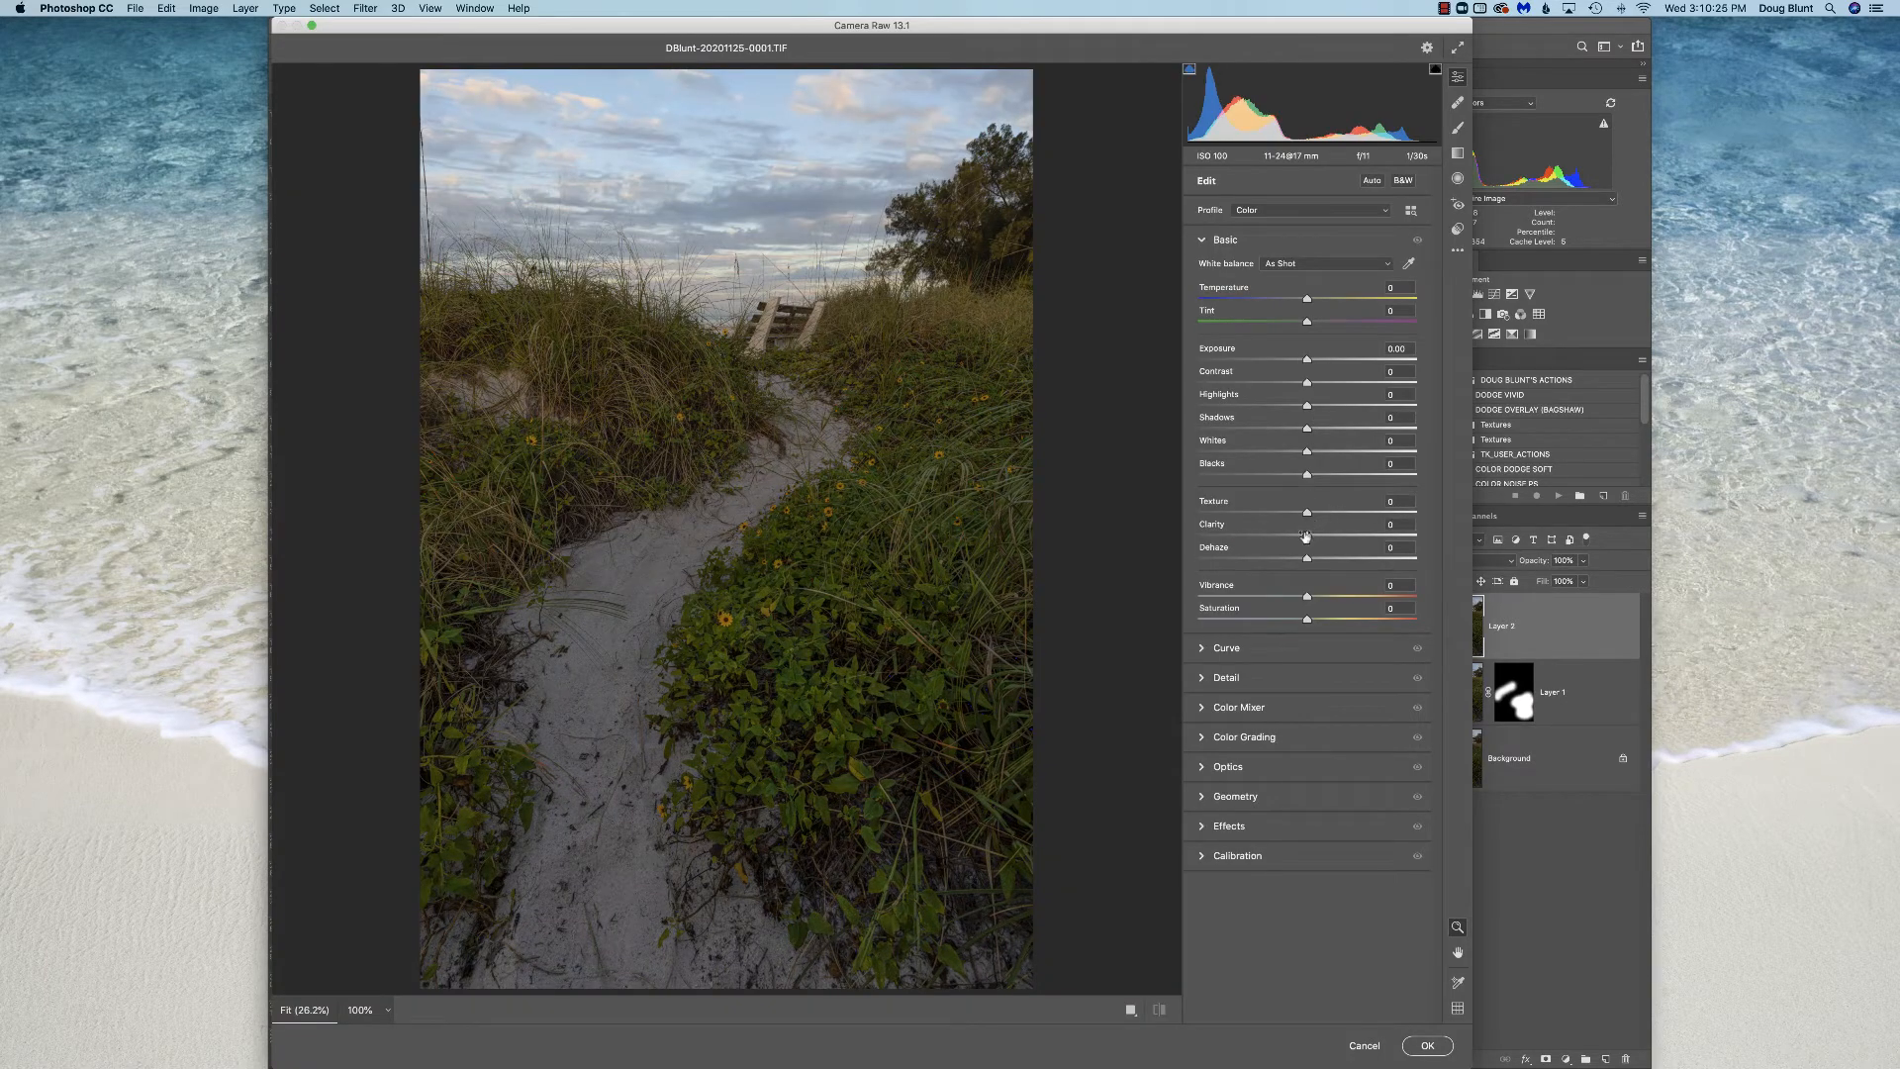
left_click_drag(1308, 560, 1343, 566)
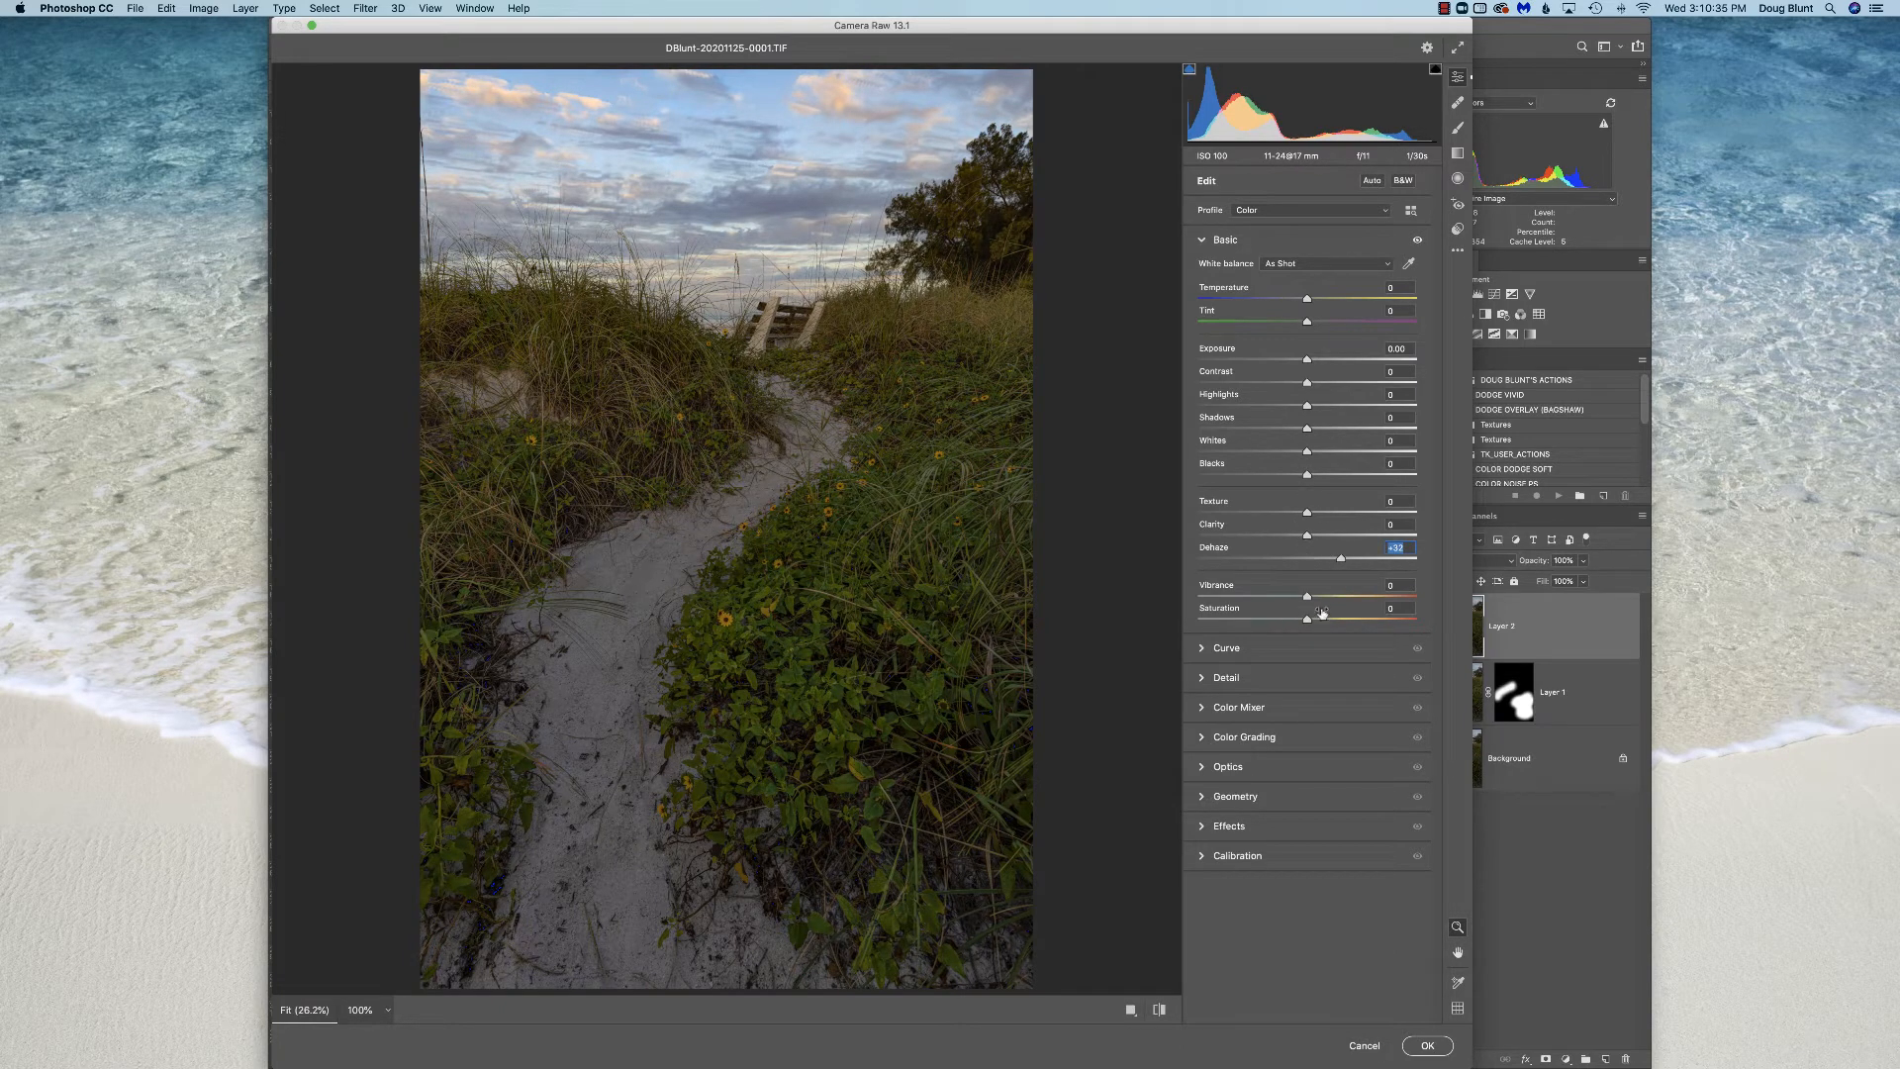
mouse_move(1306, 596)
left_mouse_down()
mouse_move(1330, 599)
mouse_move(1308, 621)
left_mouse_up()
Warm the white balance by setting both Temperature and Tint to about +5.
left_click_drag(1306, 301, 1309, 300)
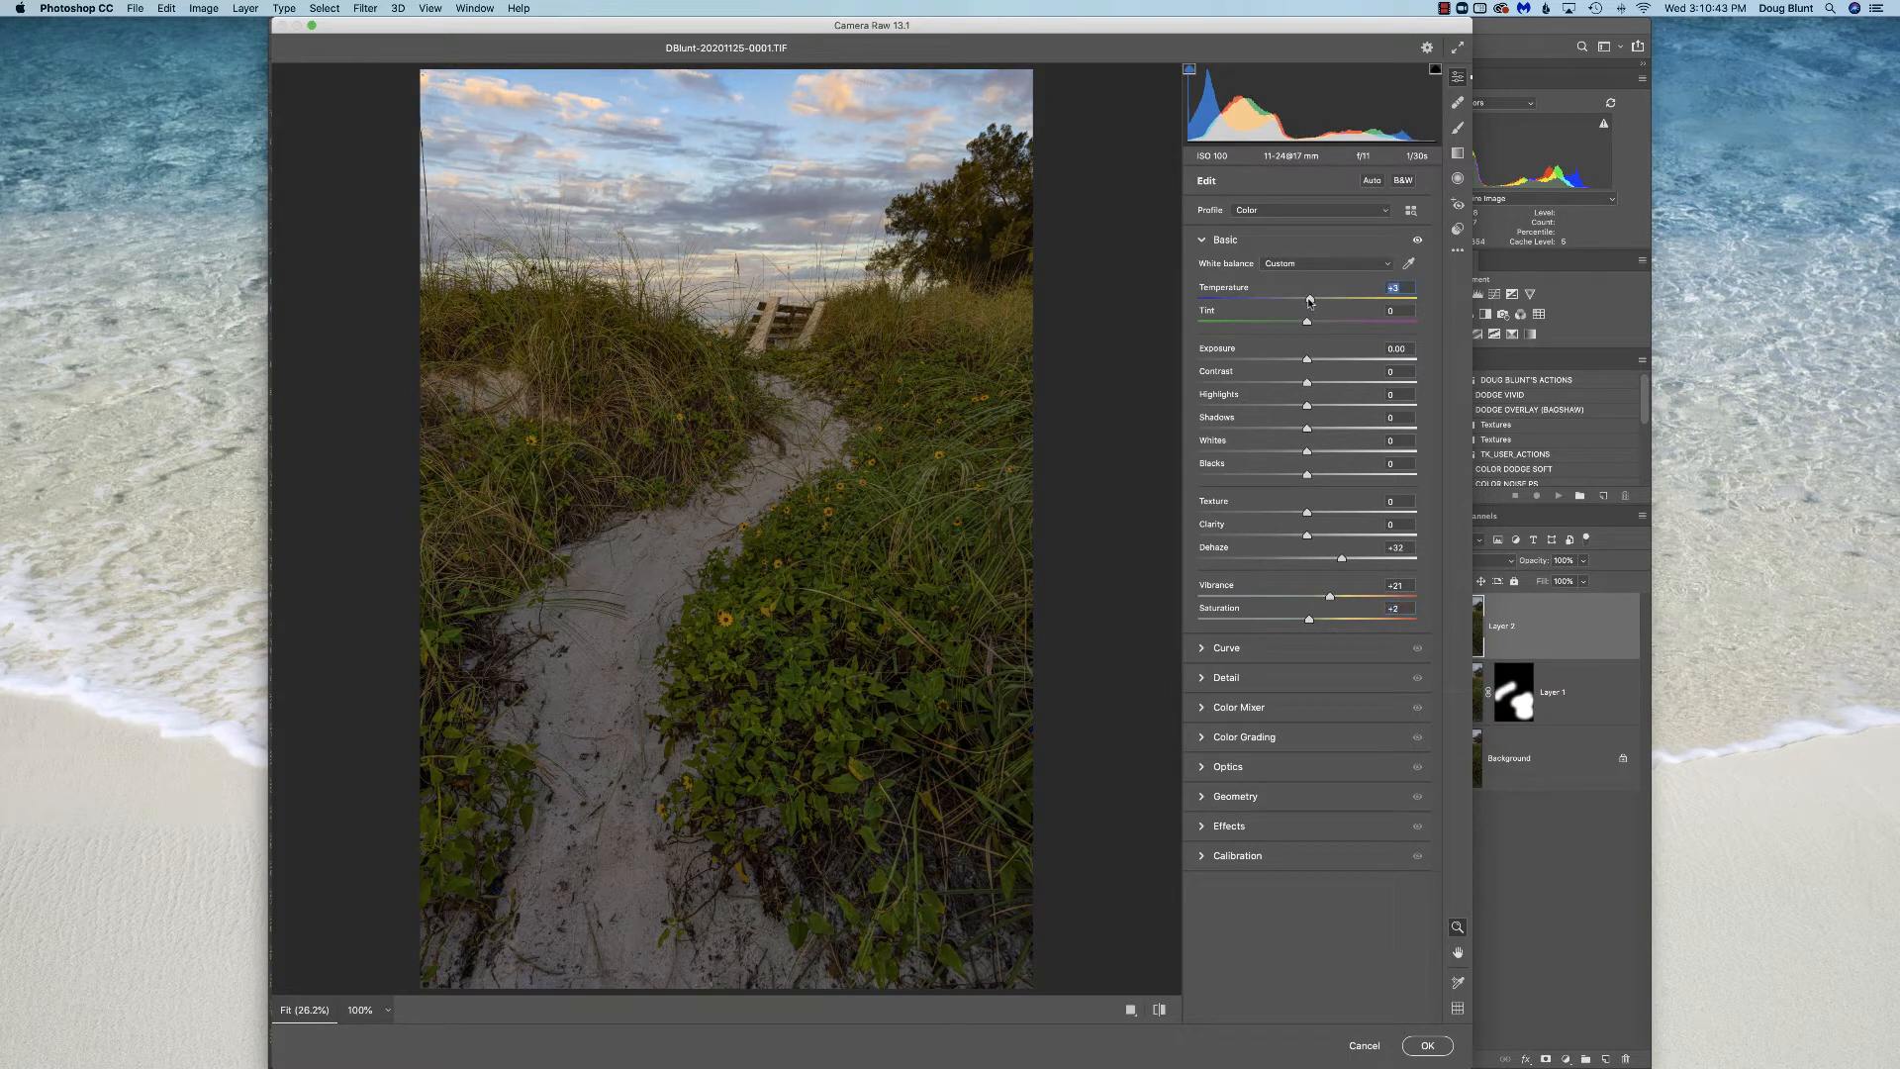
left_click_drag(1306, 326, 1310, 327)
left_click_drag(1311, 302, 1311, 302)
left_click(1312, 322)
left_click_drag(1310, 301, 1312, 301)
Lower the Blues saturation in the Color Mixer, fine-tune the Reds, Oranges and Yellows, and apply the Camera Raw filter.
left_click(1246, 706)
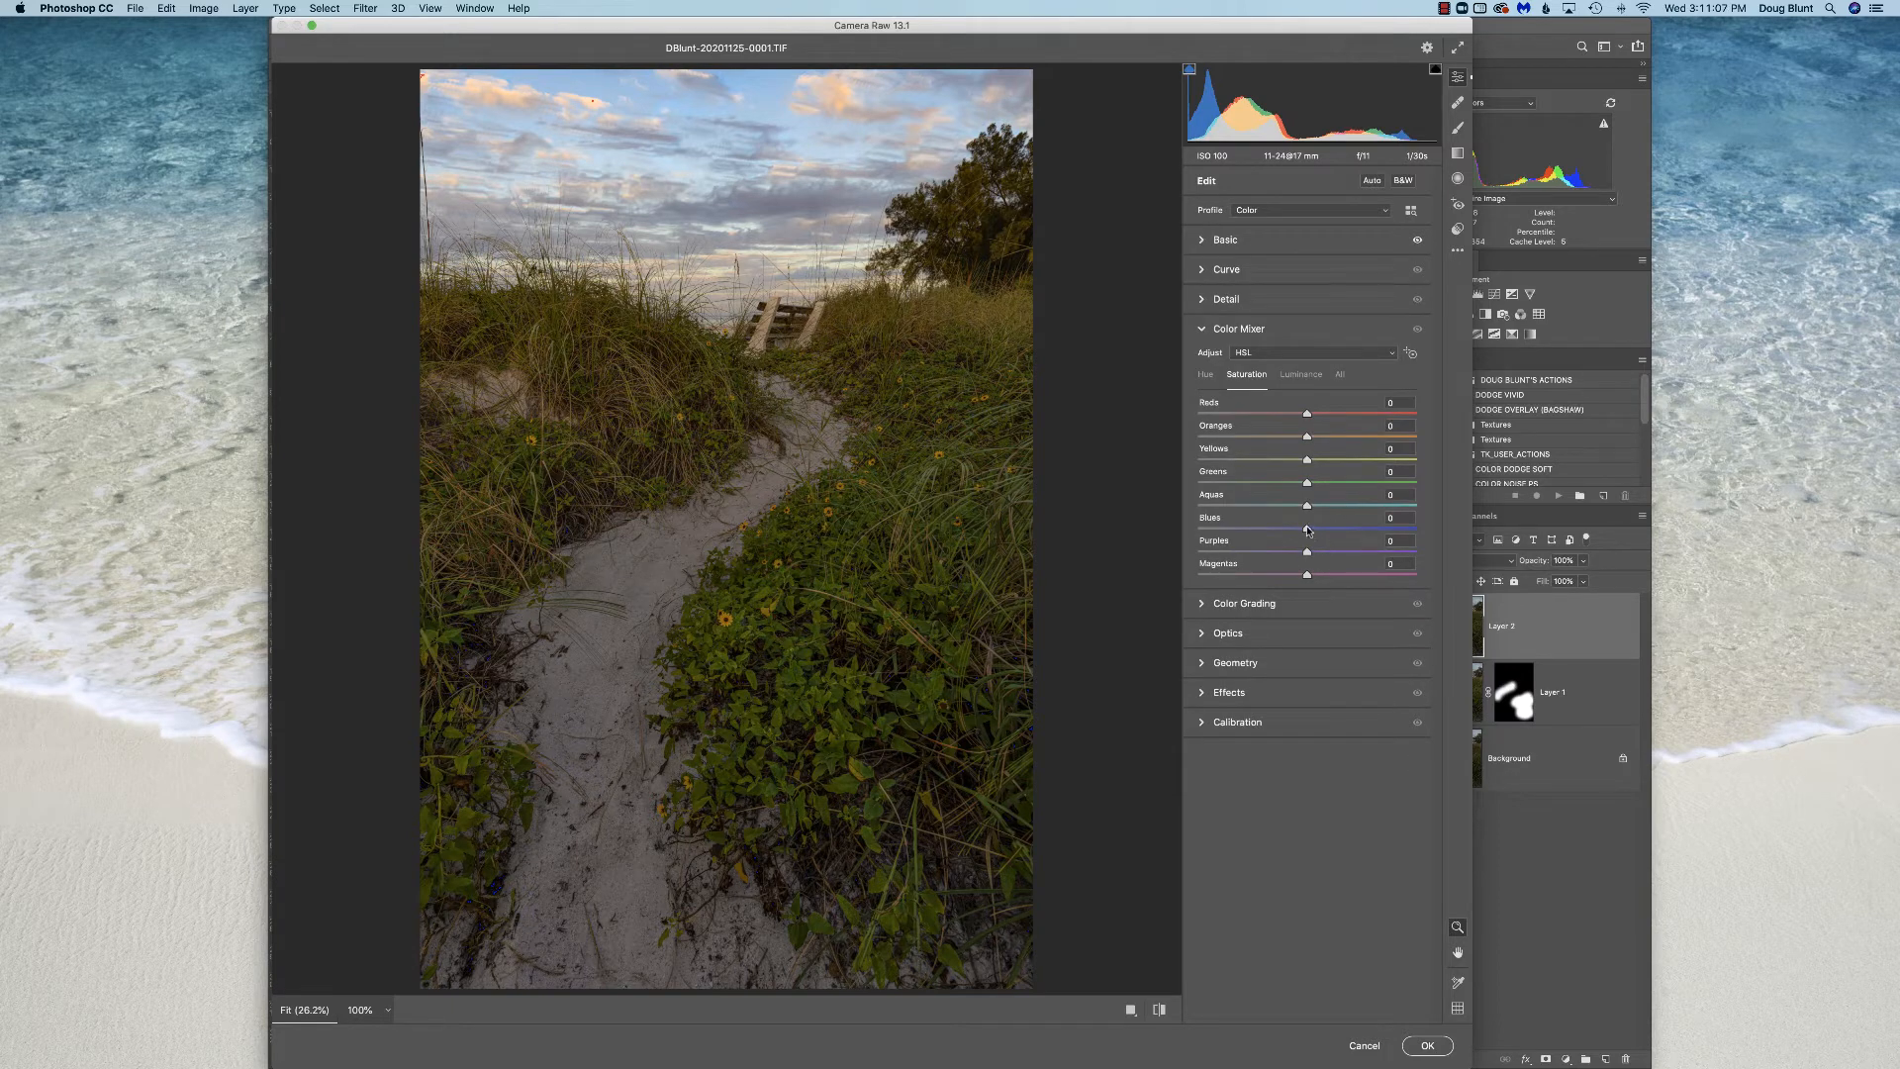
left_click_drag(1305, 529, 1288, 530)
left_click(1307, 461)
left_click(1307, 439)
left_click(1311, 461)
left_click(1307, 415)
left_click_drag(1308, 438, 1305, 438)
left_click(1249, 240)
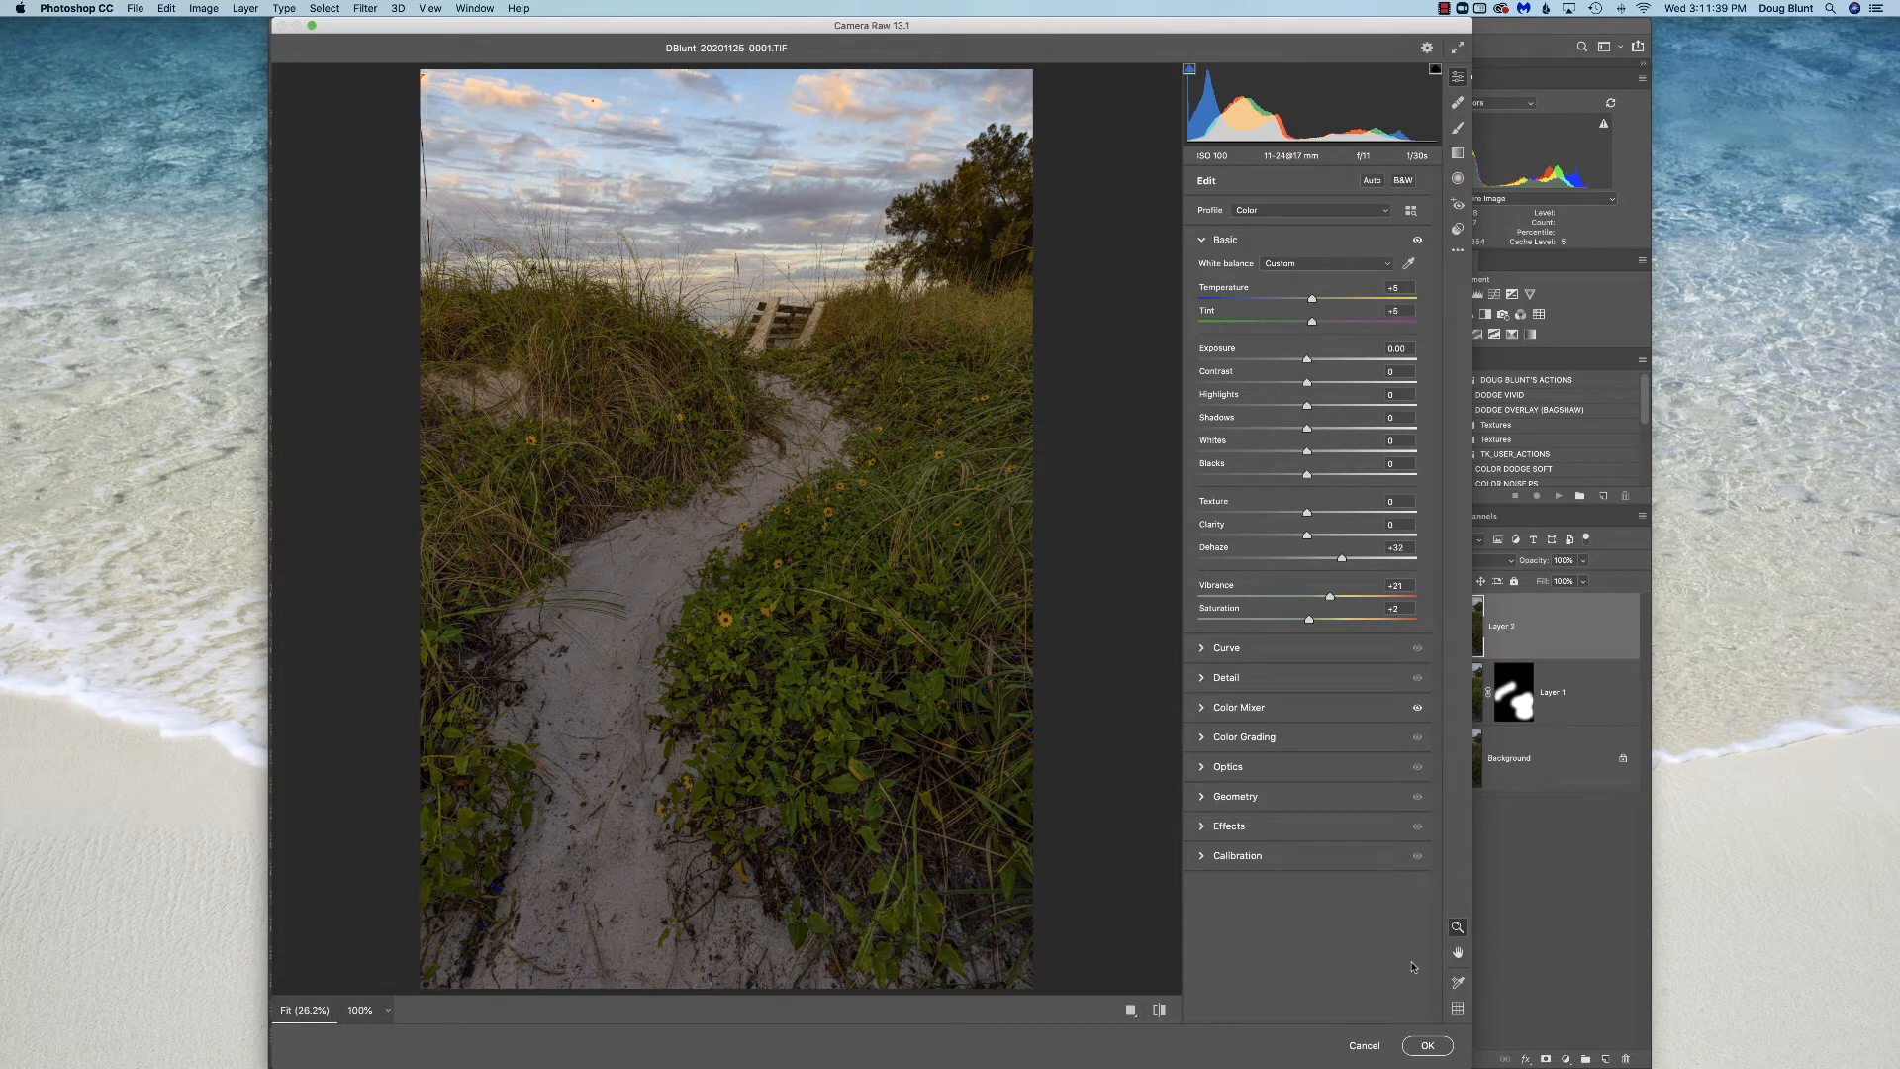
left_click(1425, 1046)
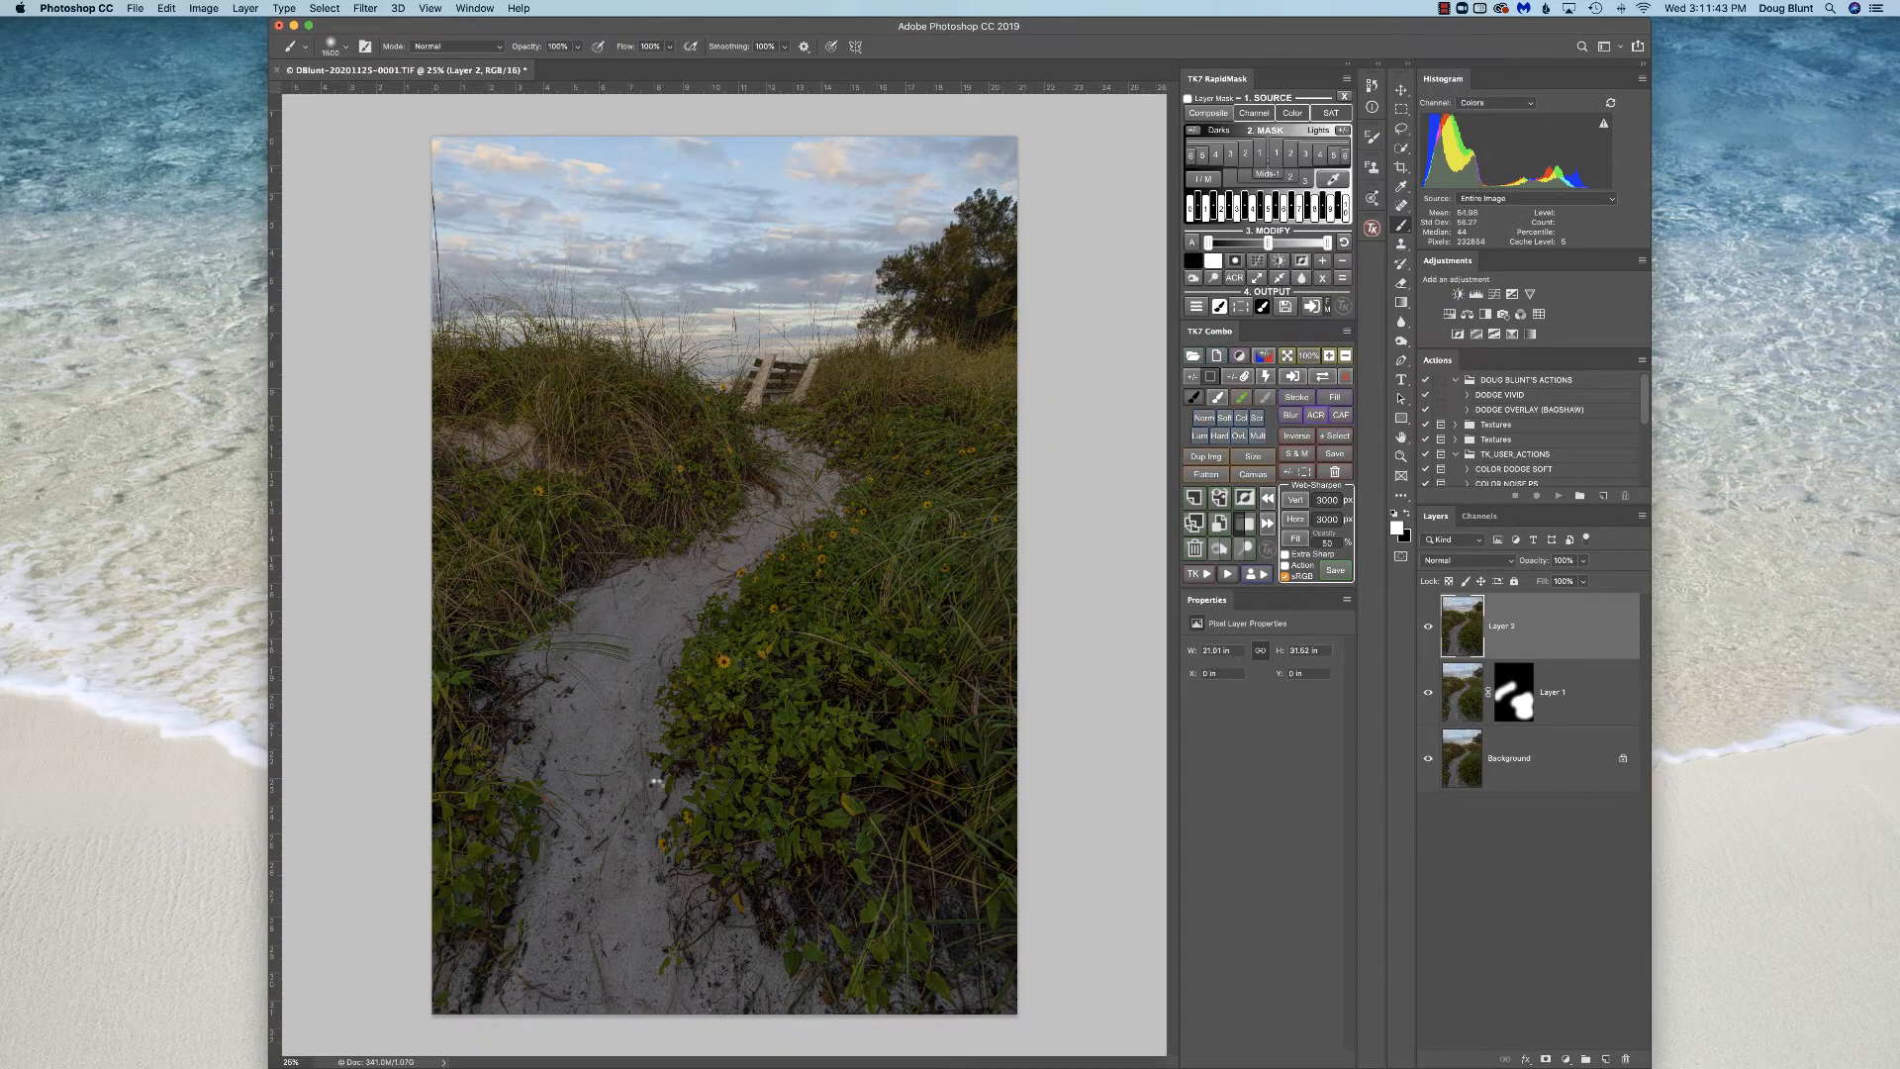
Compare the image with Layer 2 hidden and shown, and add a black mask to that layer.
left_click(1428, 628)
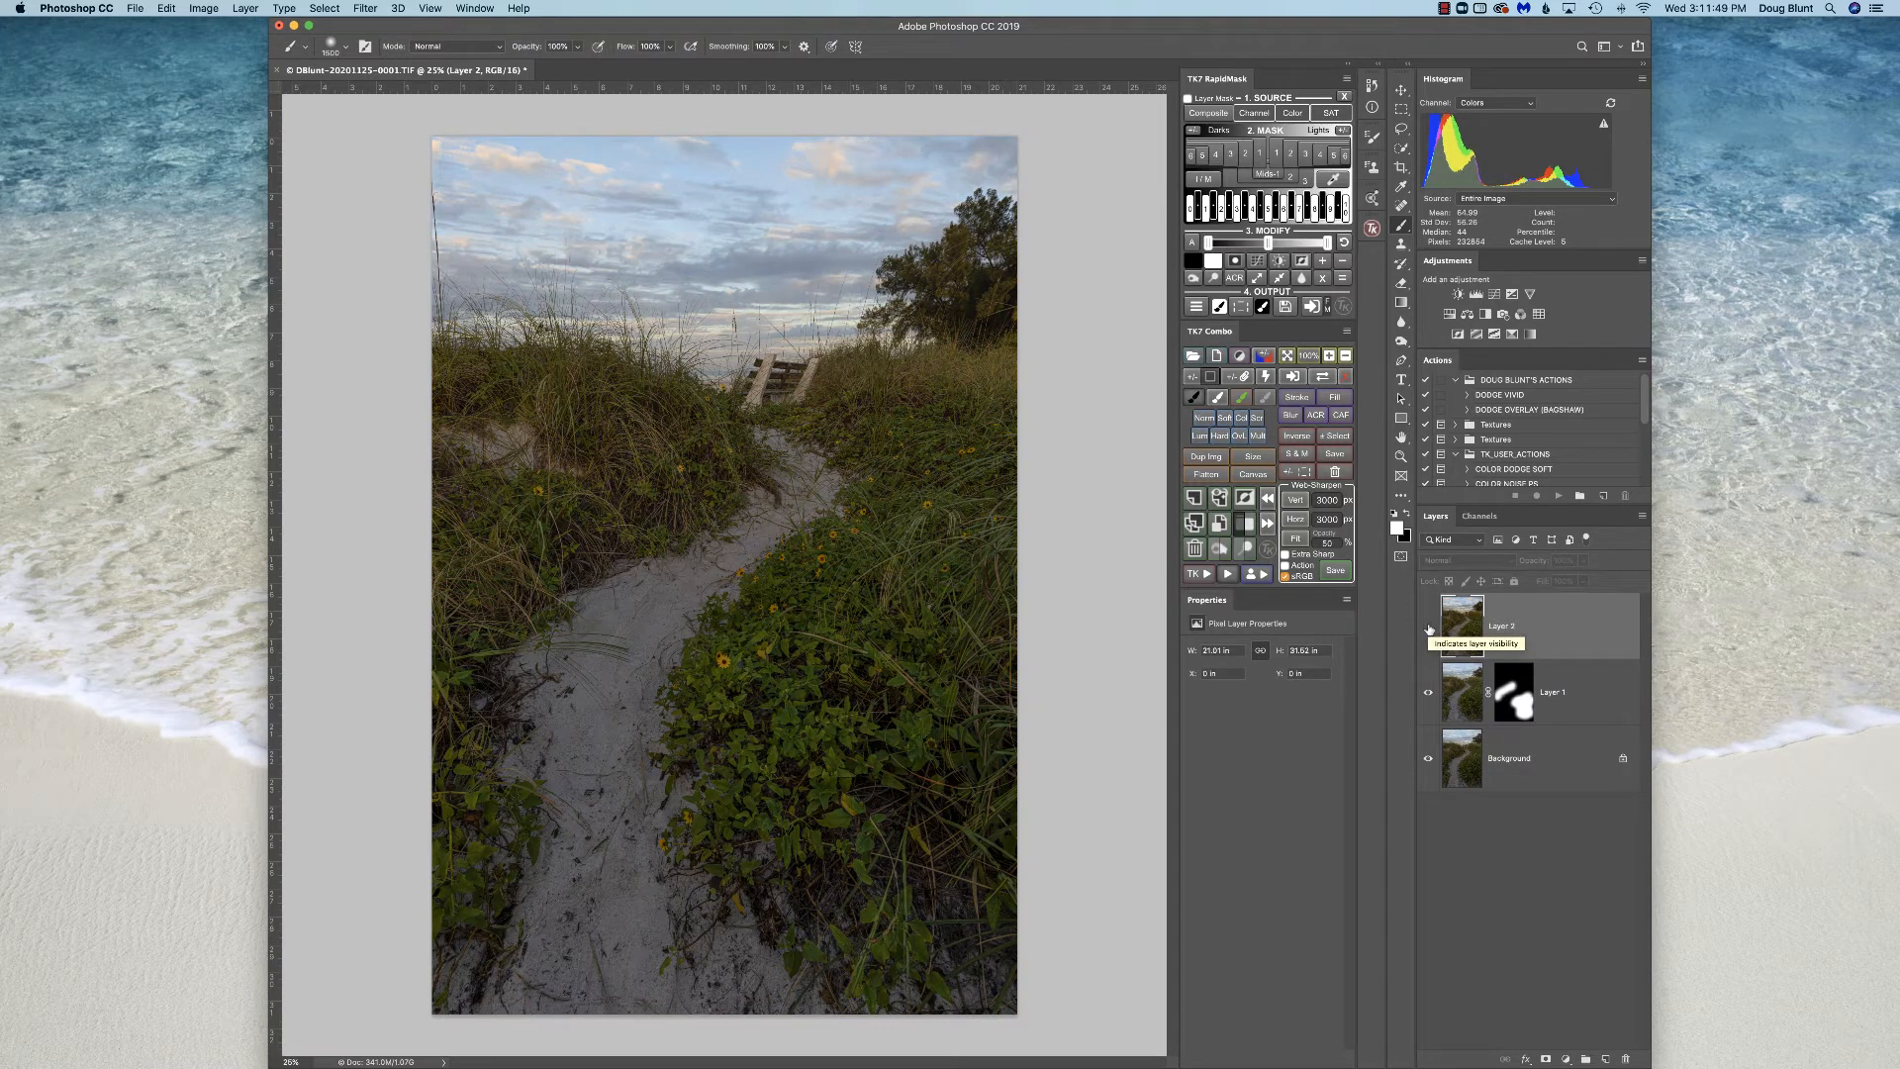
left_click(1428, 628)
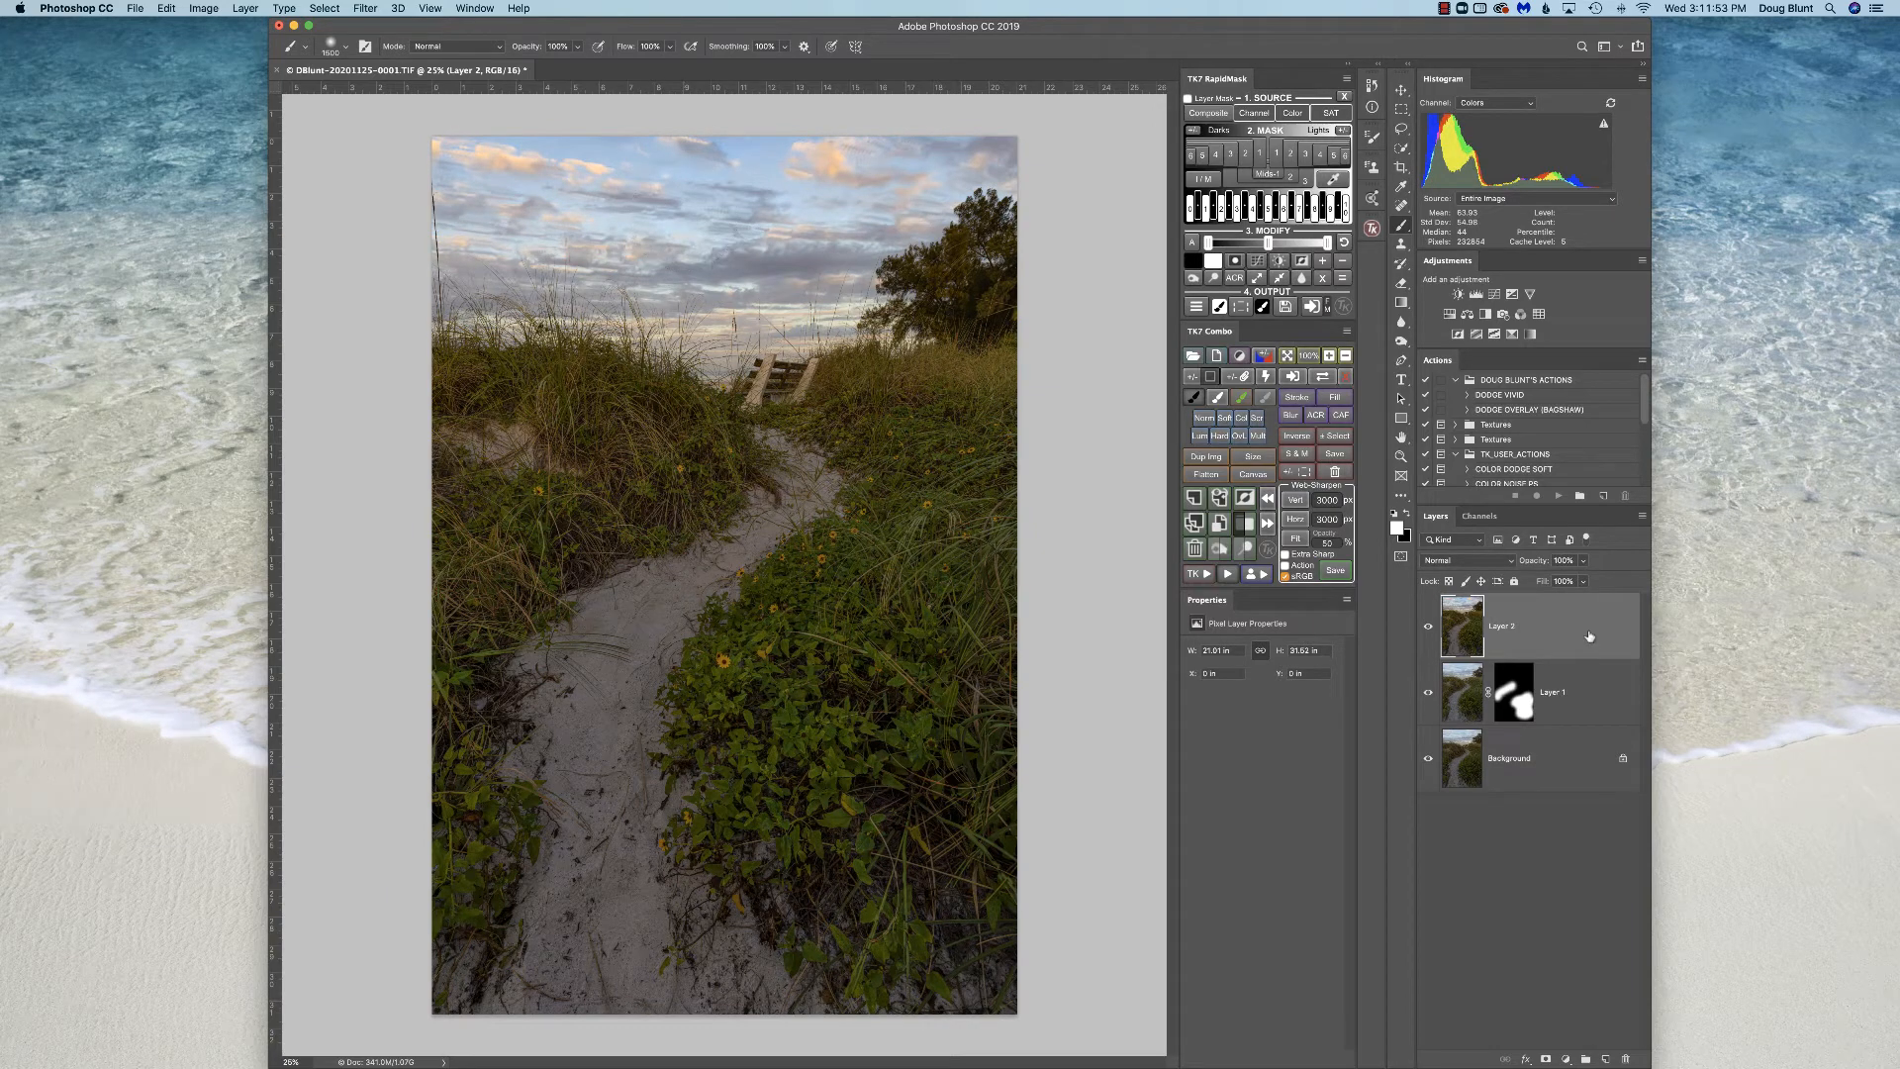
left_click(1545, 1059, "alt")
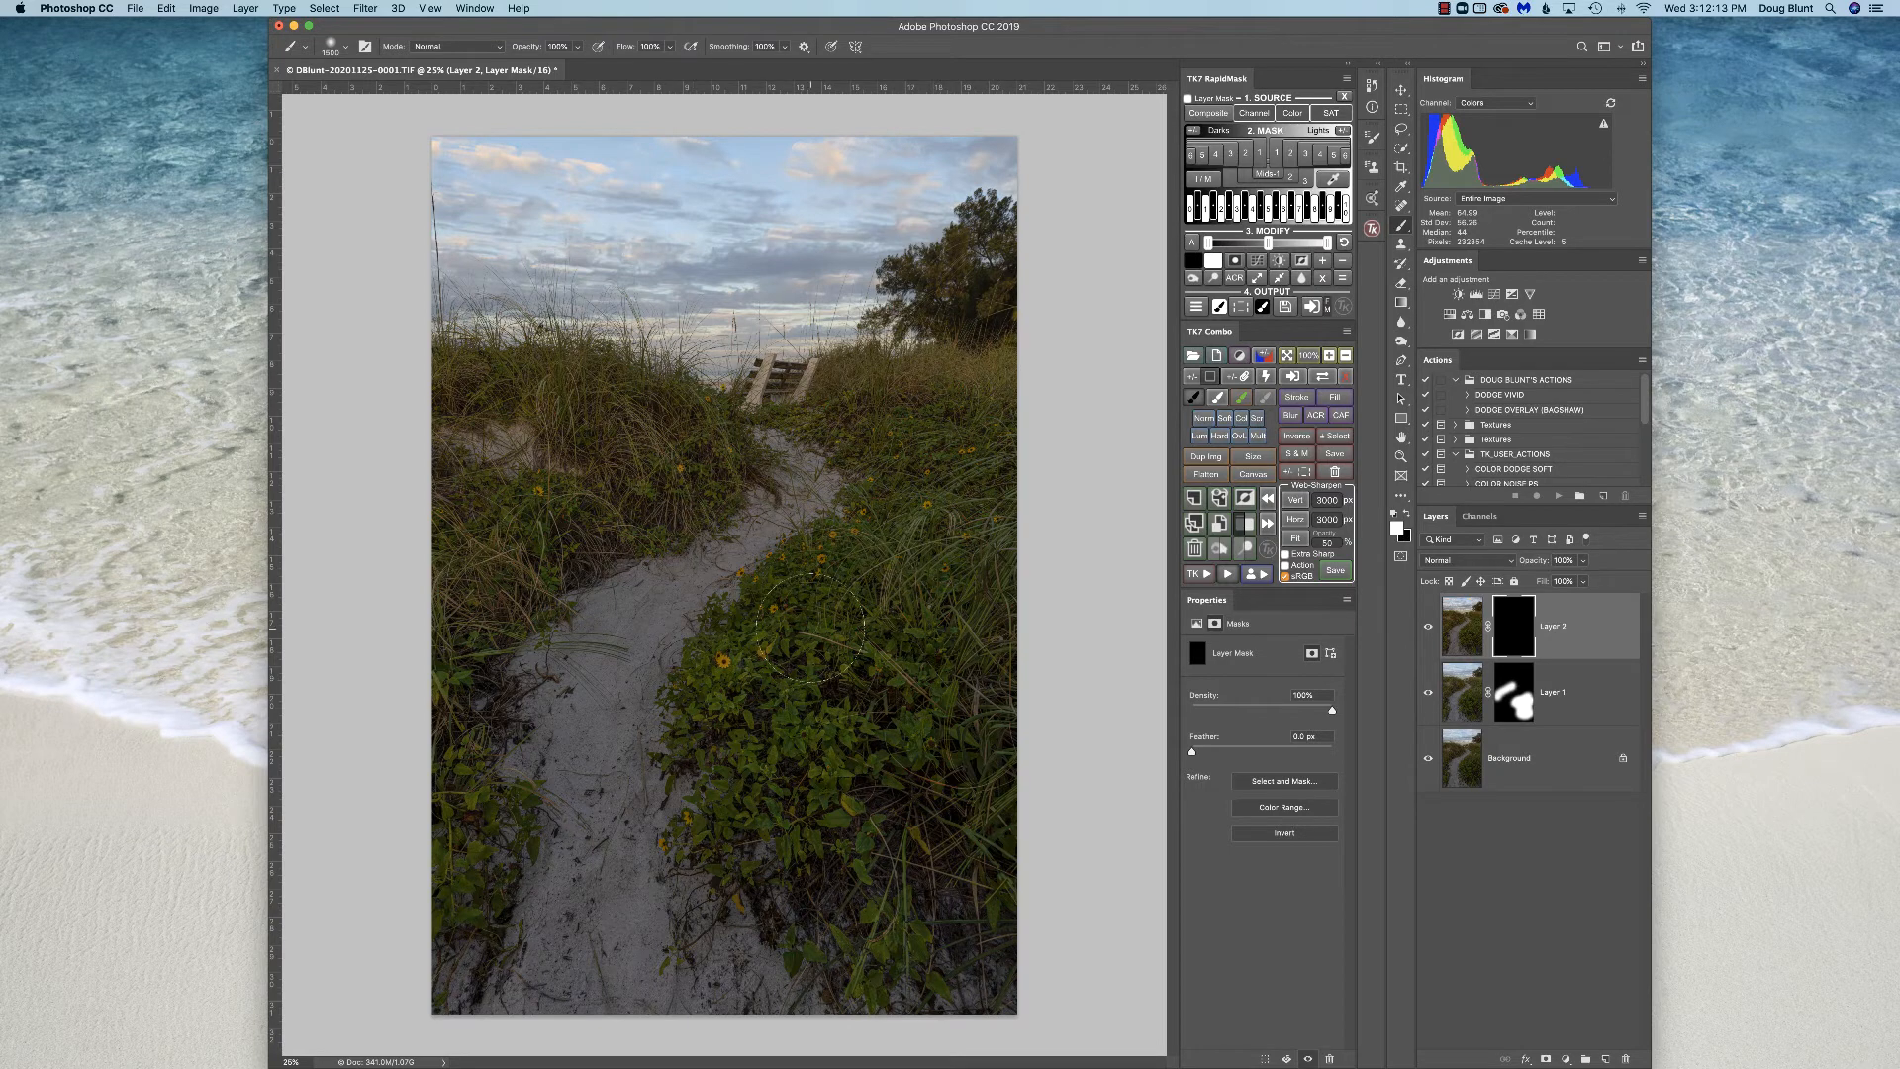
Enlarge the brush and paint white on Layer 2's mask across the whole sky.
key("bracketleft")
key("bracketright")
key("bracketright")
key("bracketright")
key("bracketright")
key("bracketright")
key("bracketright")
key("bracketright")
key("bracketright")
key("bracketright")
key("bracketright")
key("bracketright")
mouse_move(629, 277)
left_mouse_down()
mouse_move(770, 287)
mouse_move(821, 188)
mouse_move(953, 121)
left_mouse_up()
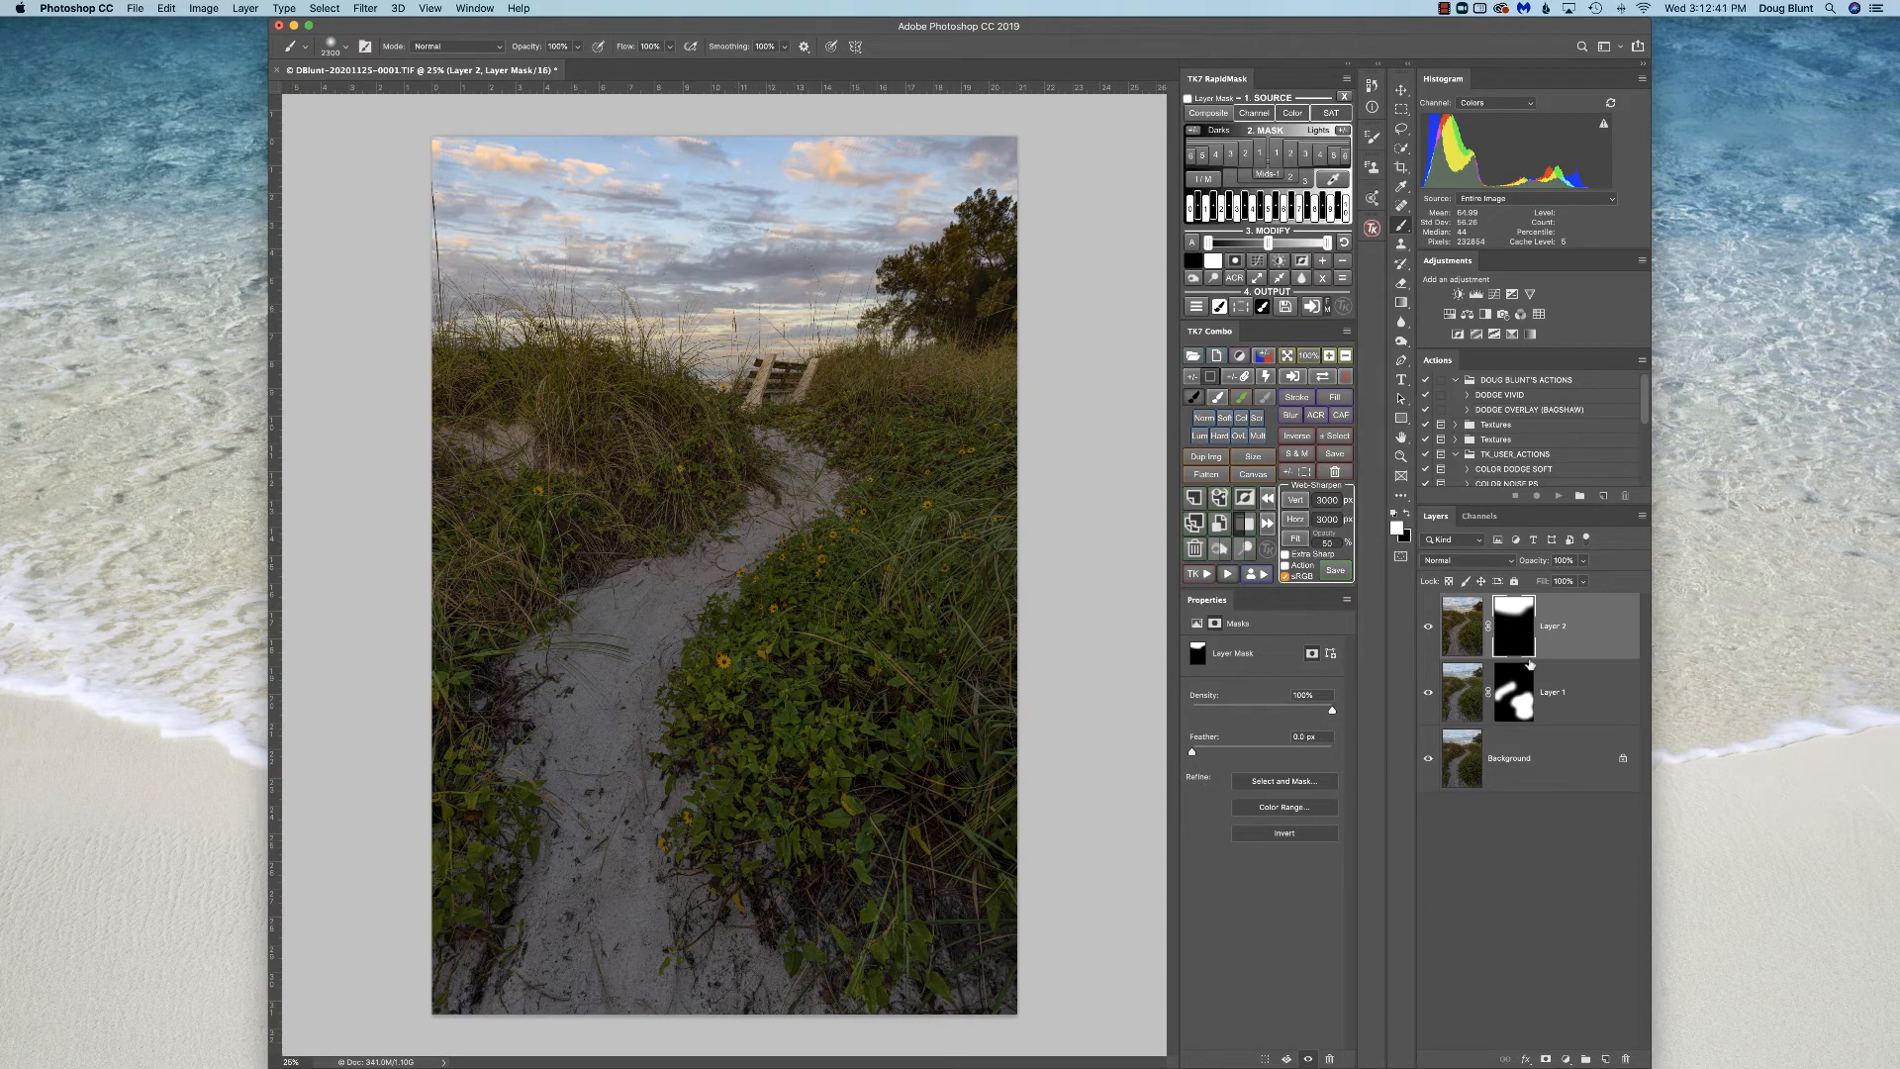
Feather Layer 2's sky mask by about 700 px in Select and Mask, with the output kept as a layer mask.
double_click(1510, 629)
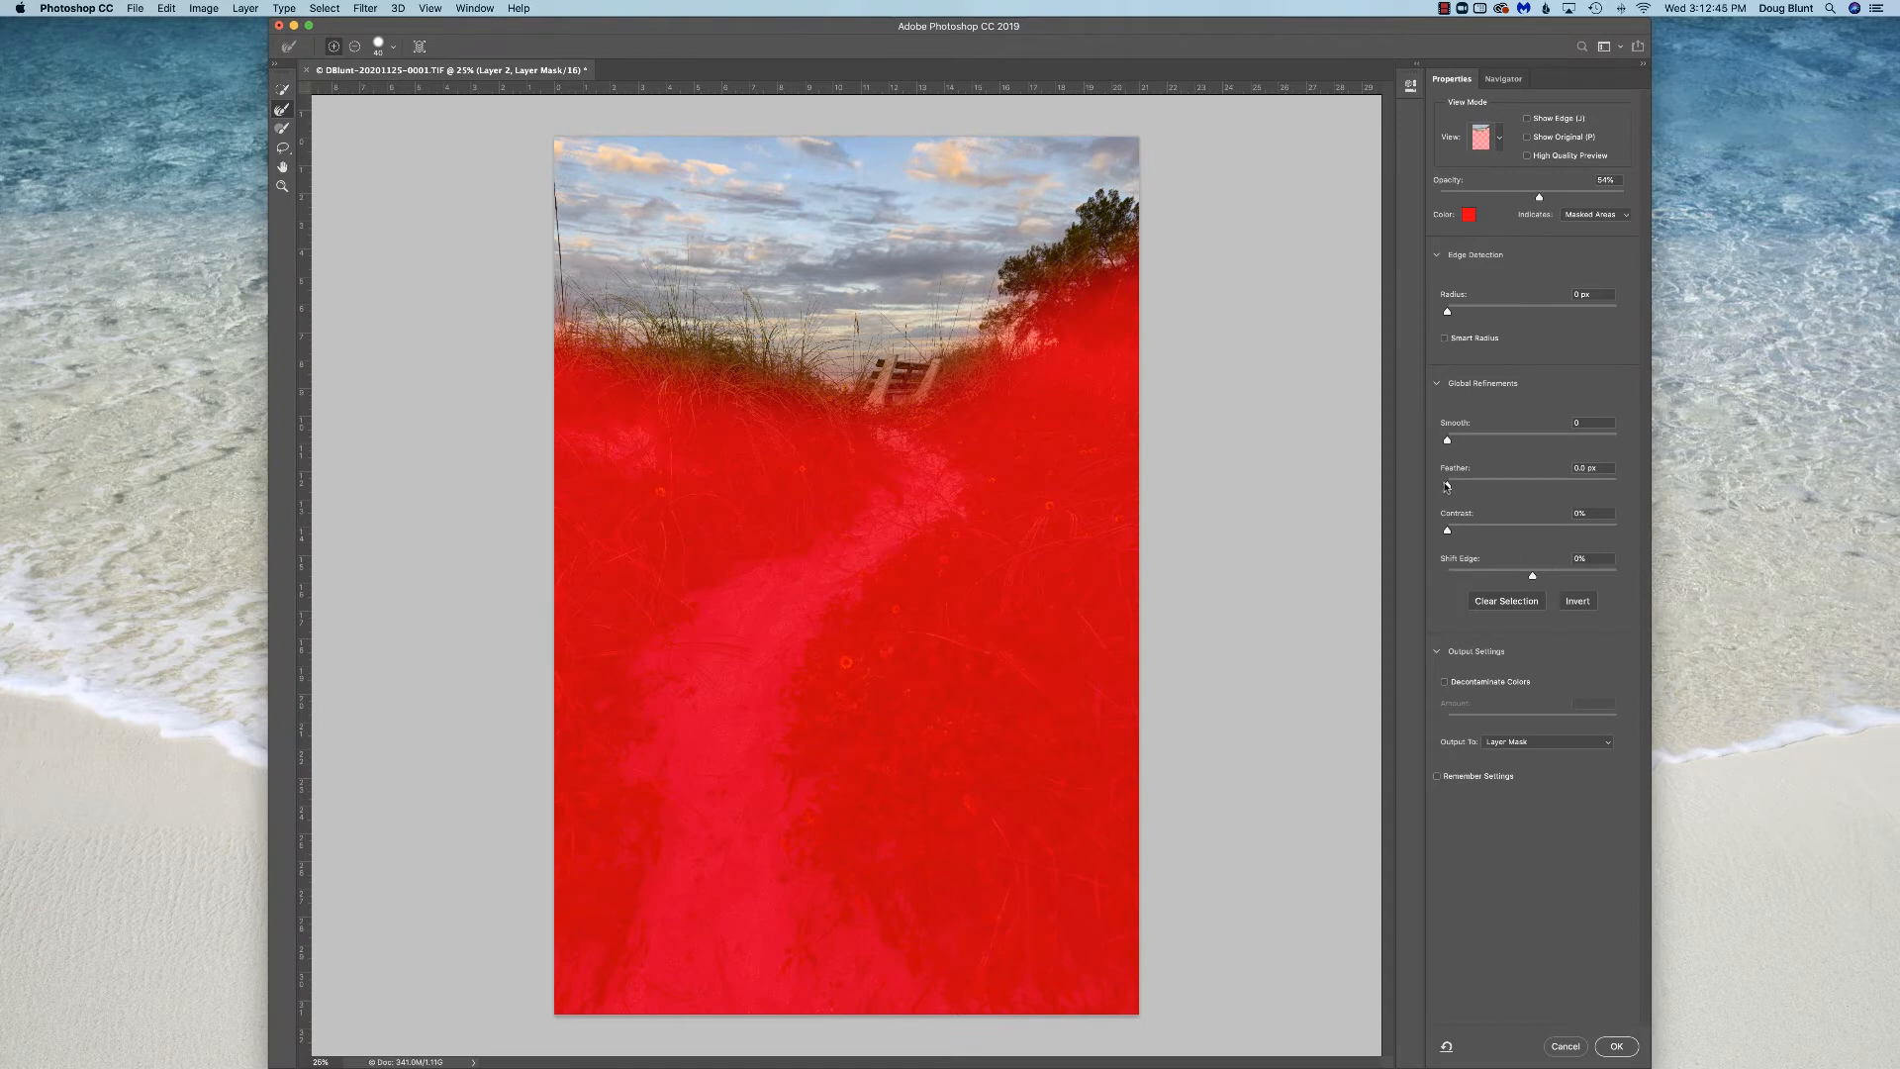
left_click_drag(1446, 485, 1595, 487)
left_click_drag(1595, 486, 1608, 486)
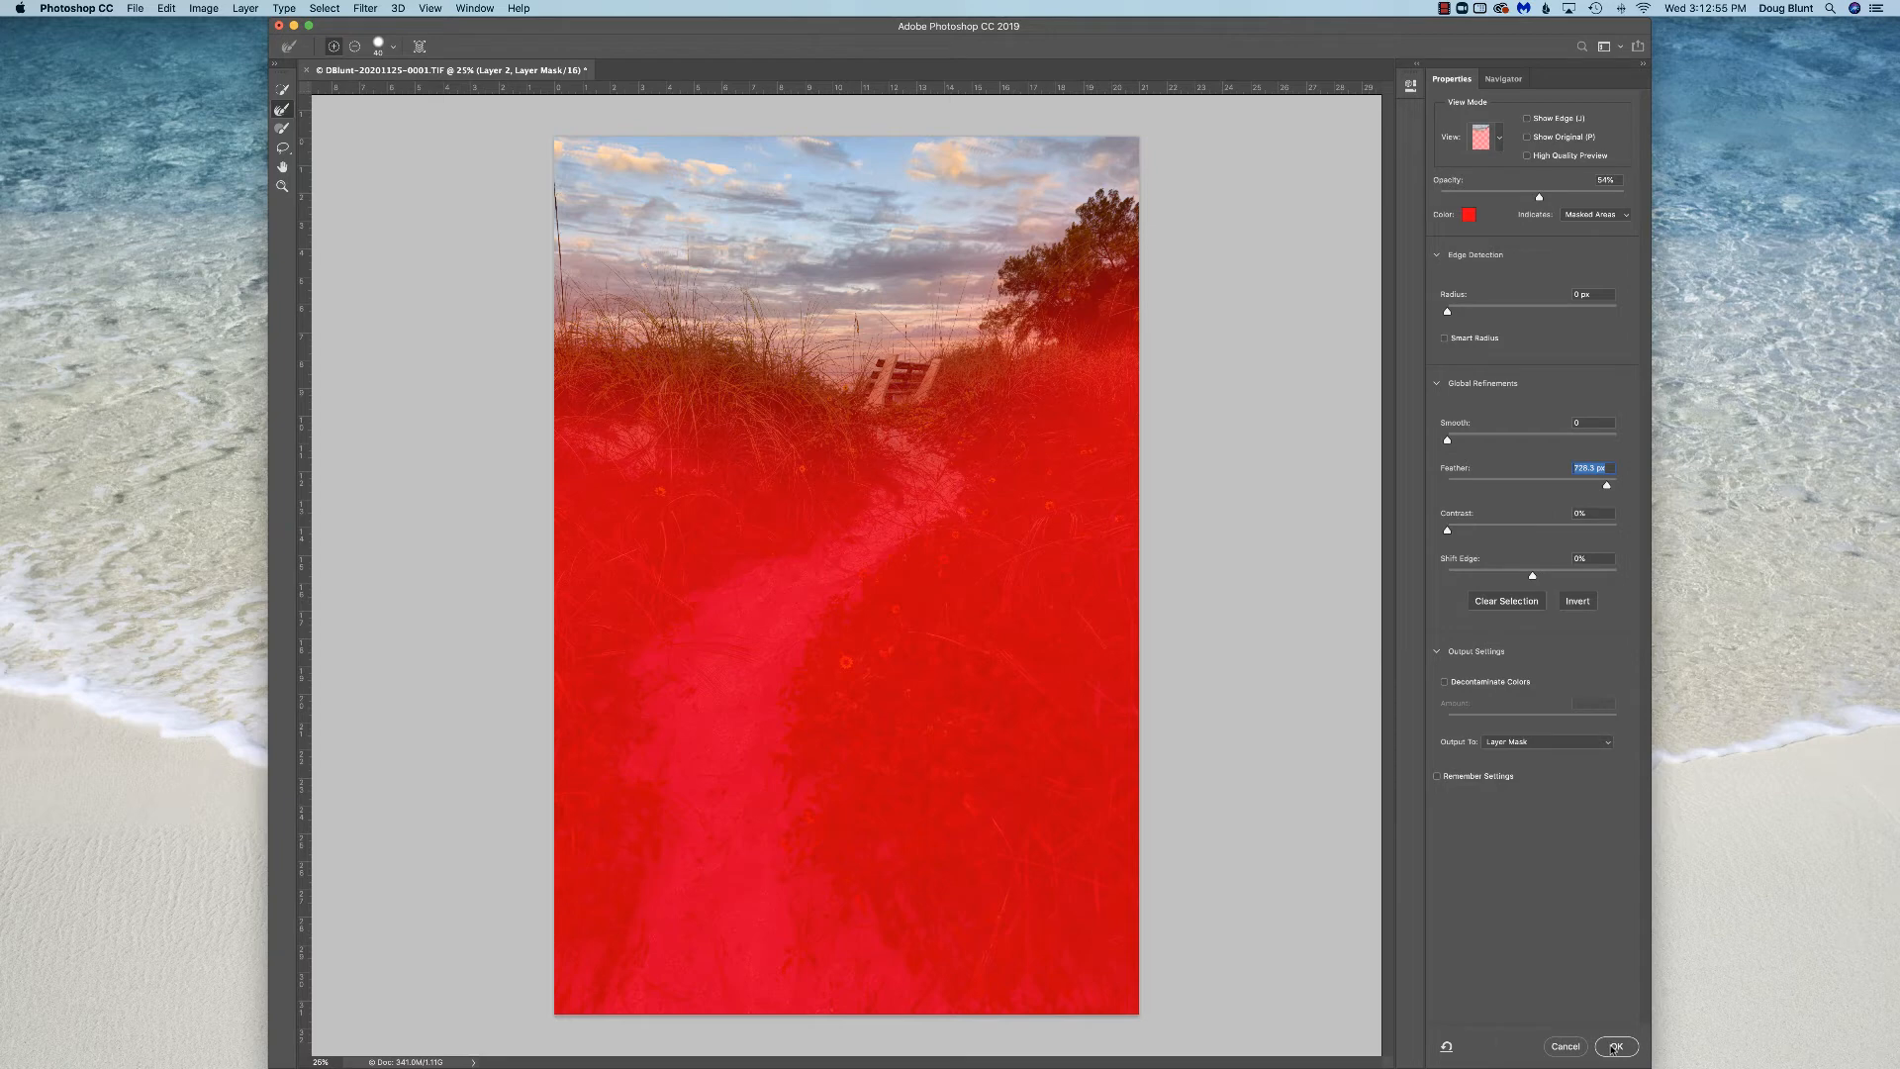
left_click(1615, 1047)
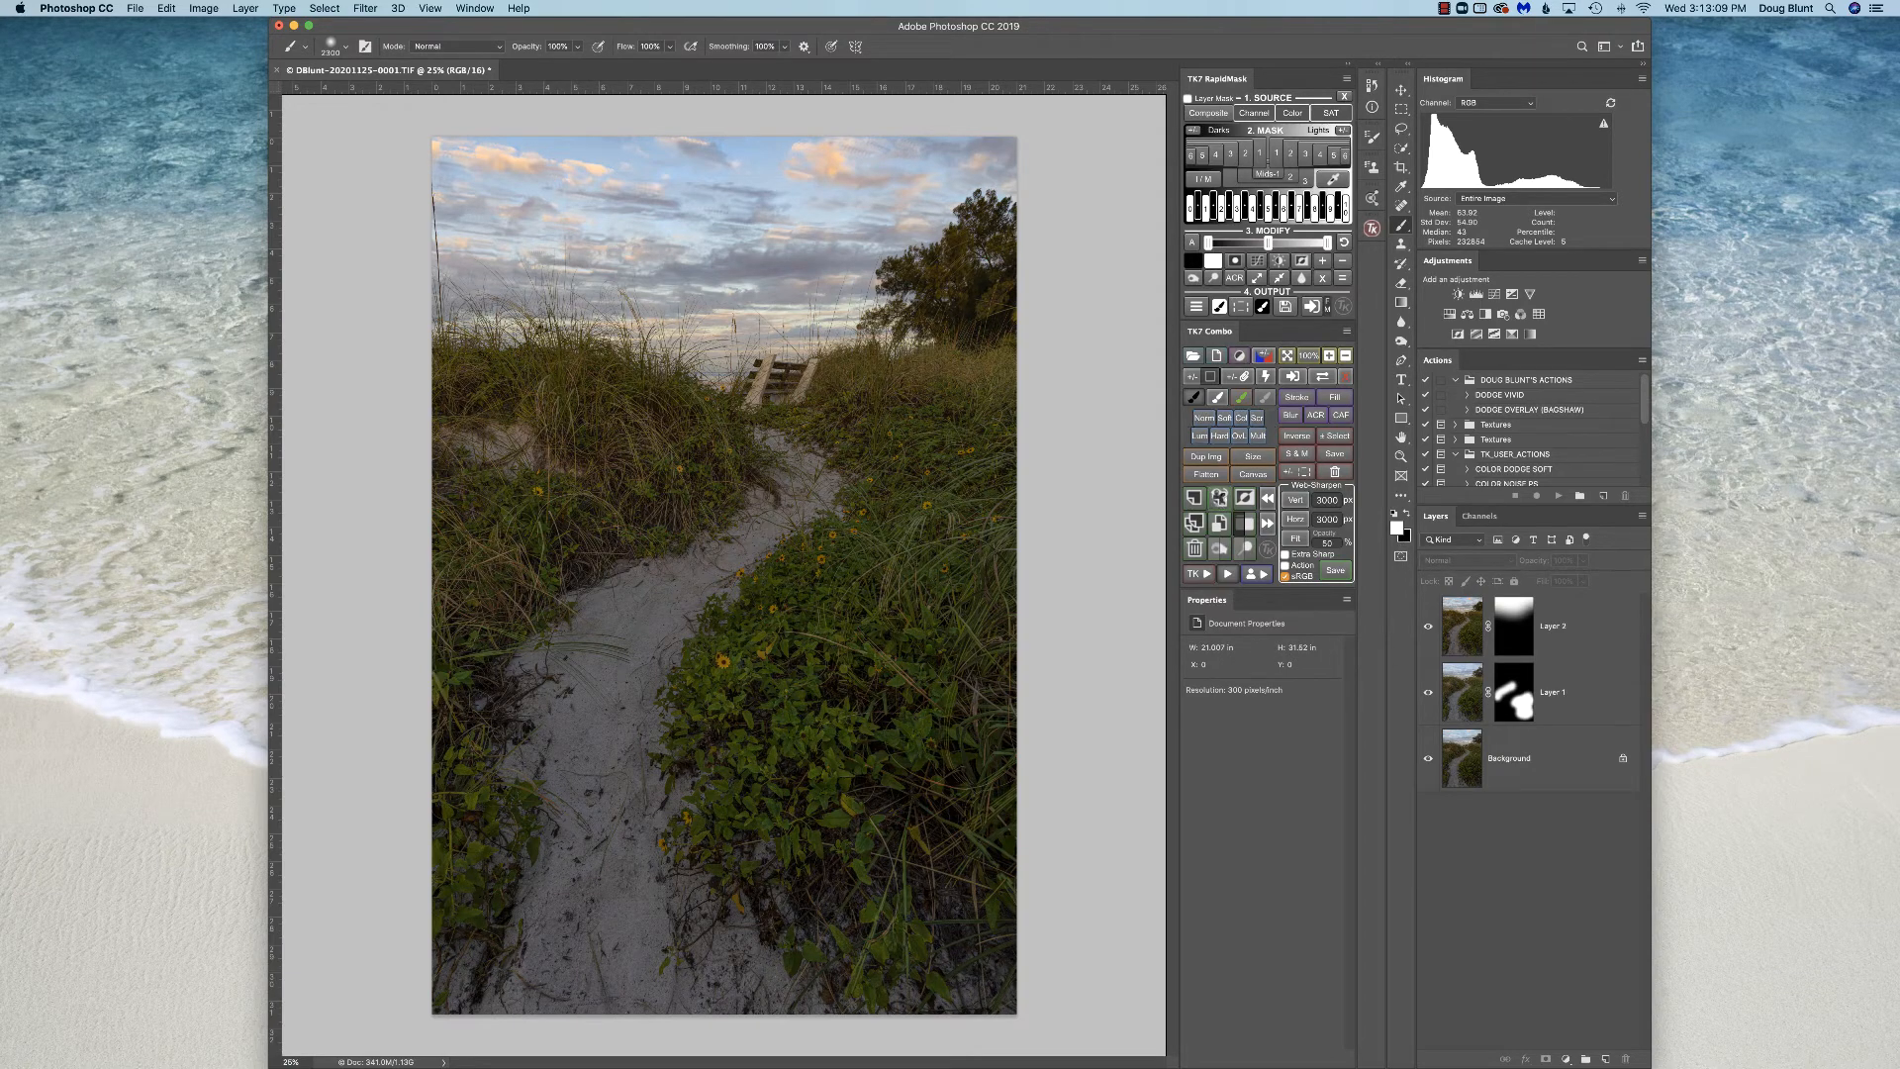
Stamp the visible layers into a new top layer, open it in the Camera Raw filter, and warm Temperature to +14.
left_click(1219, 497)
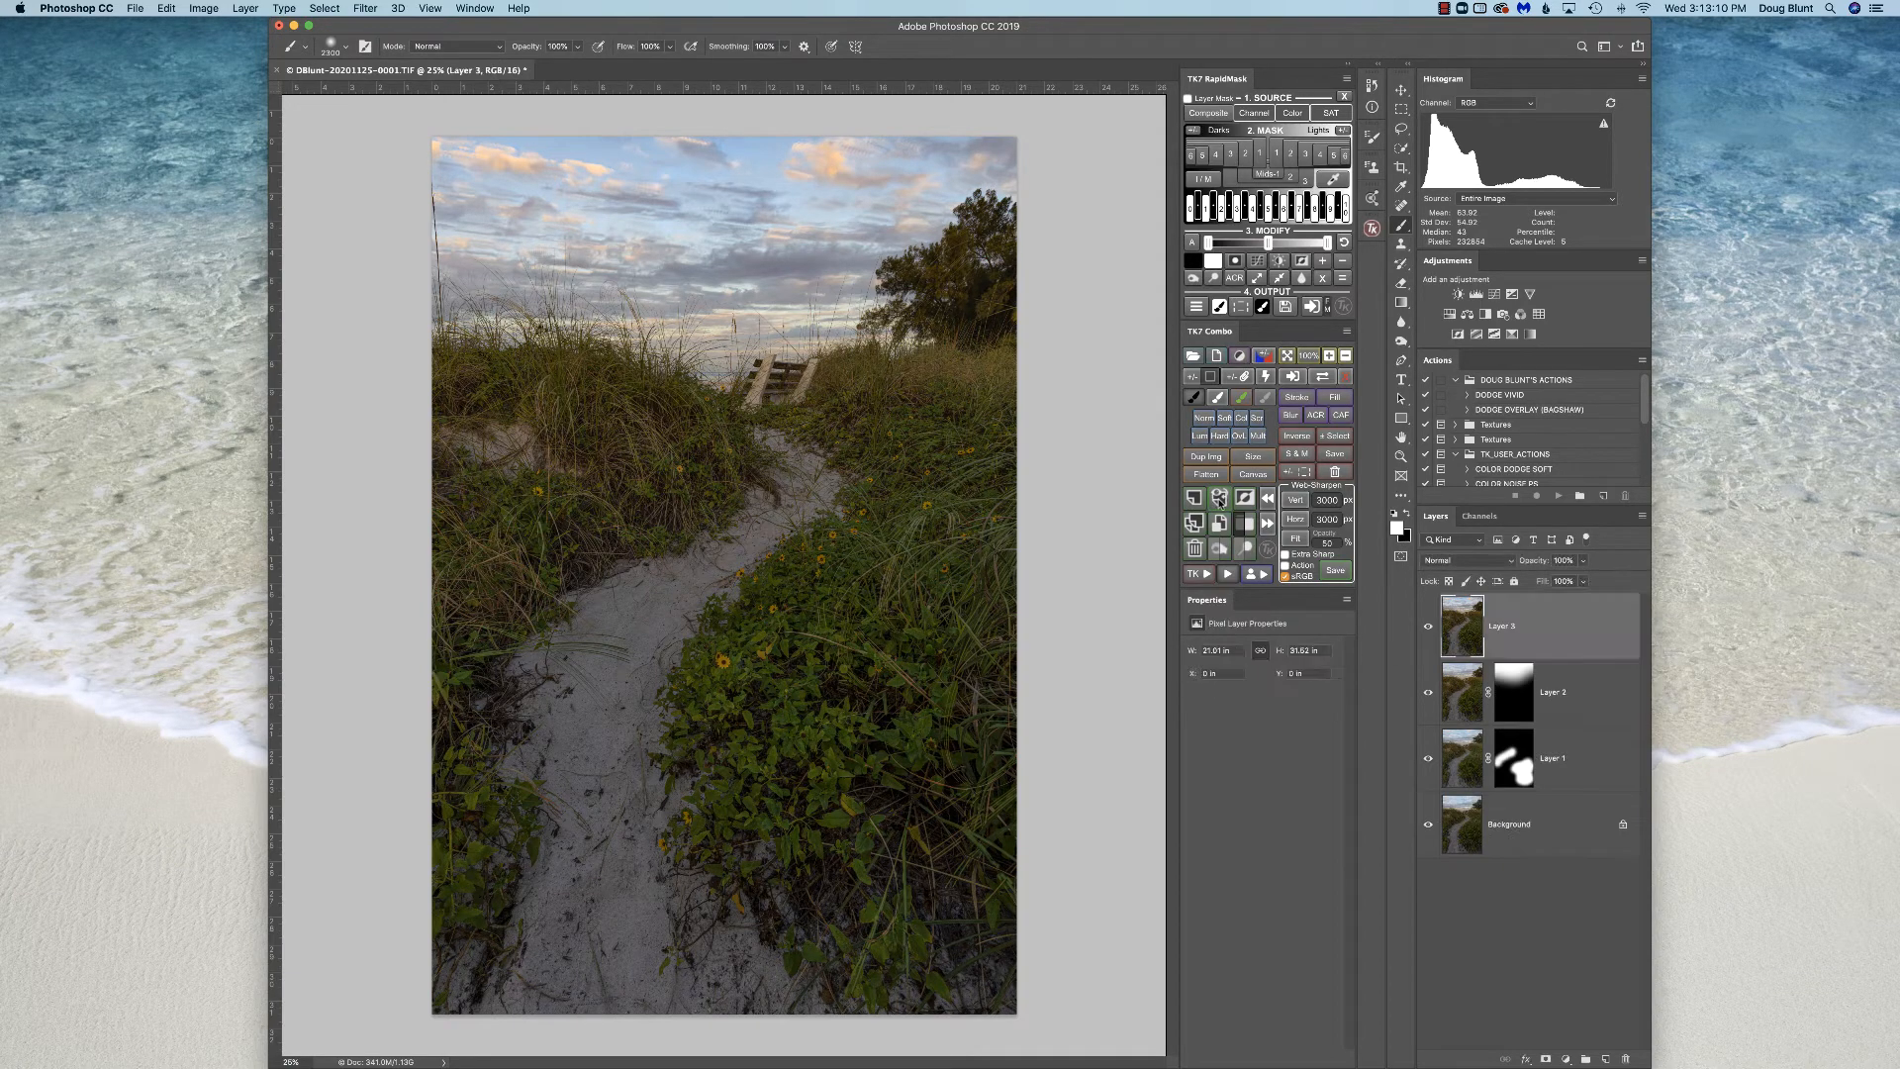
left_click(1315, 416)
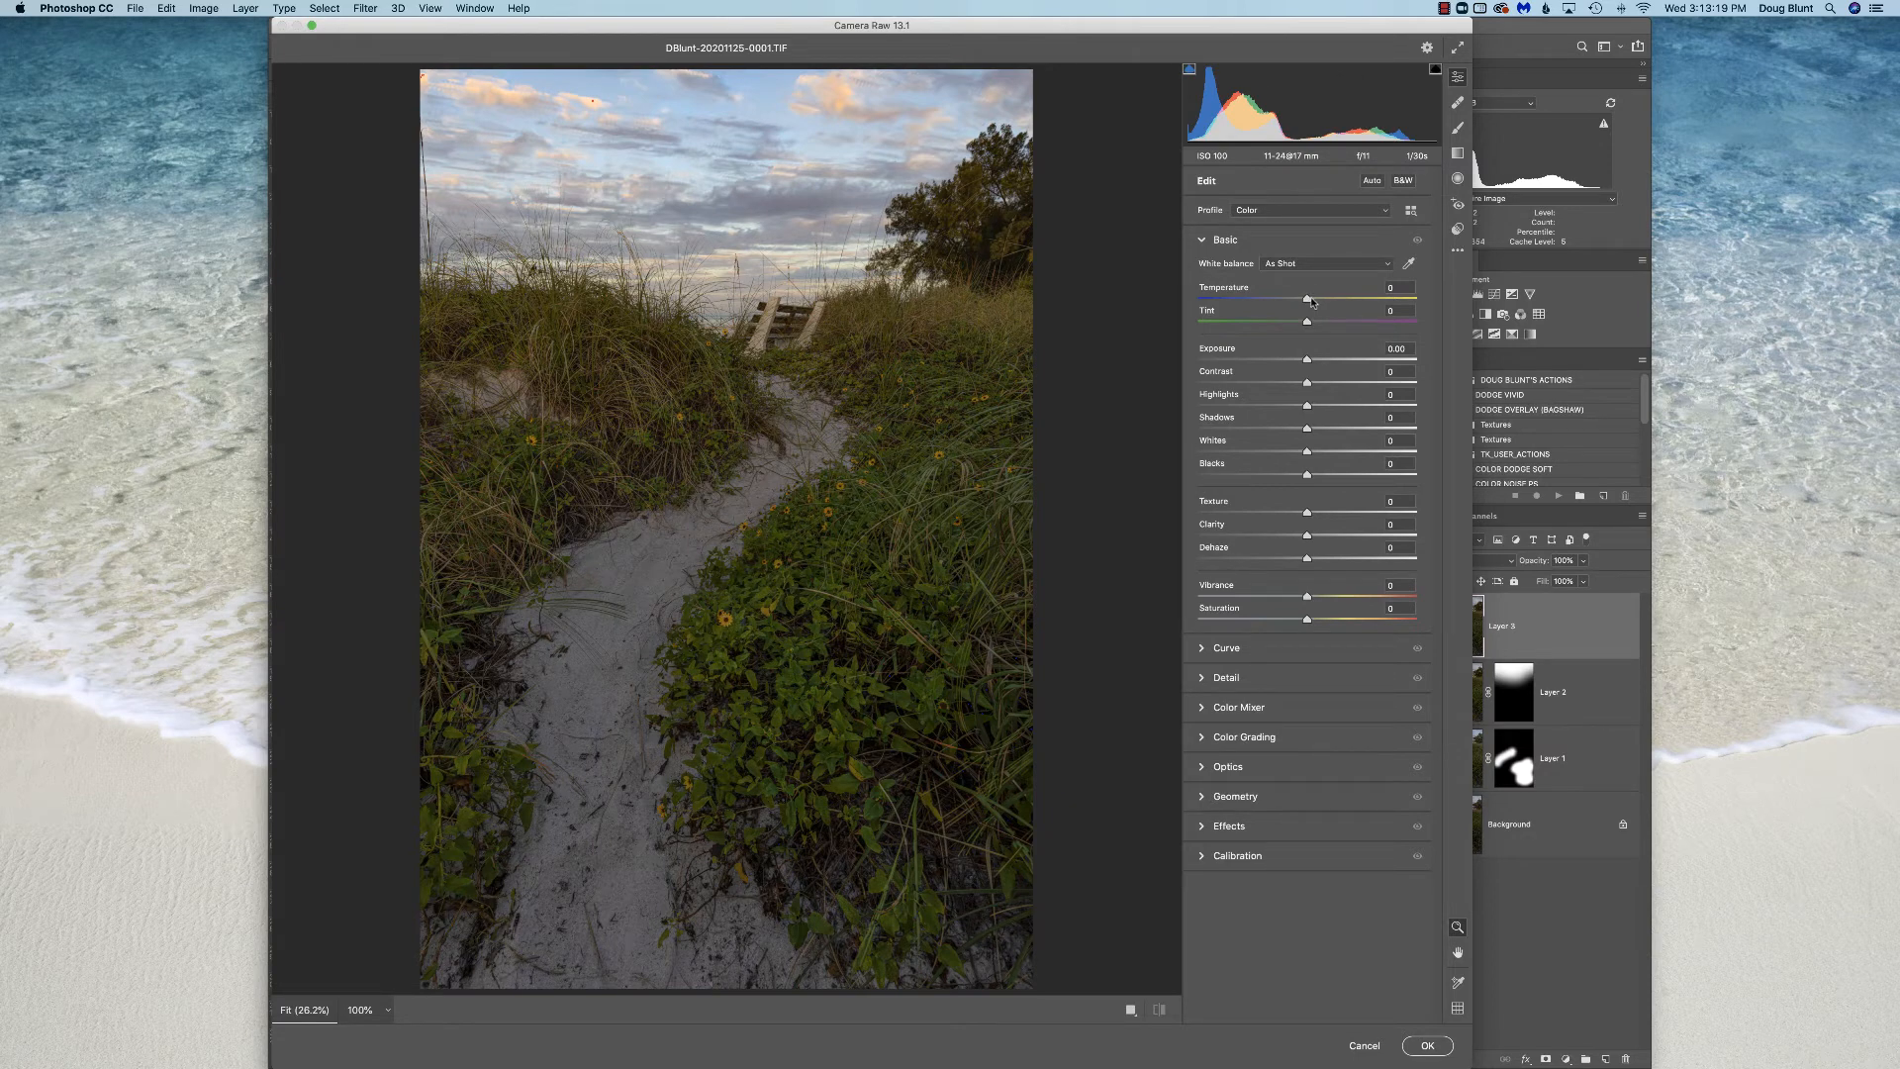
left_click_drag(1311, 302, 1323, 305)
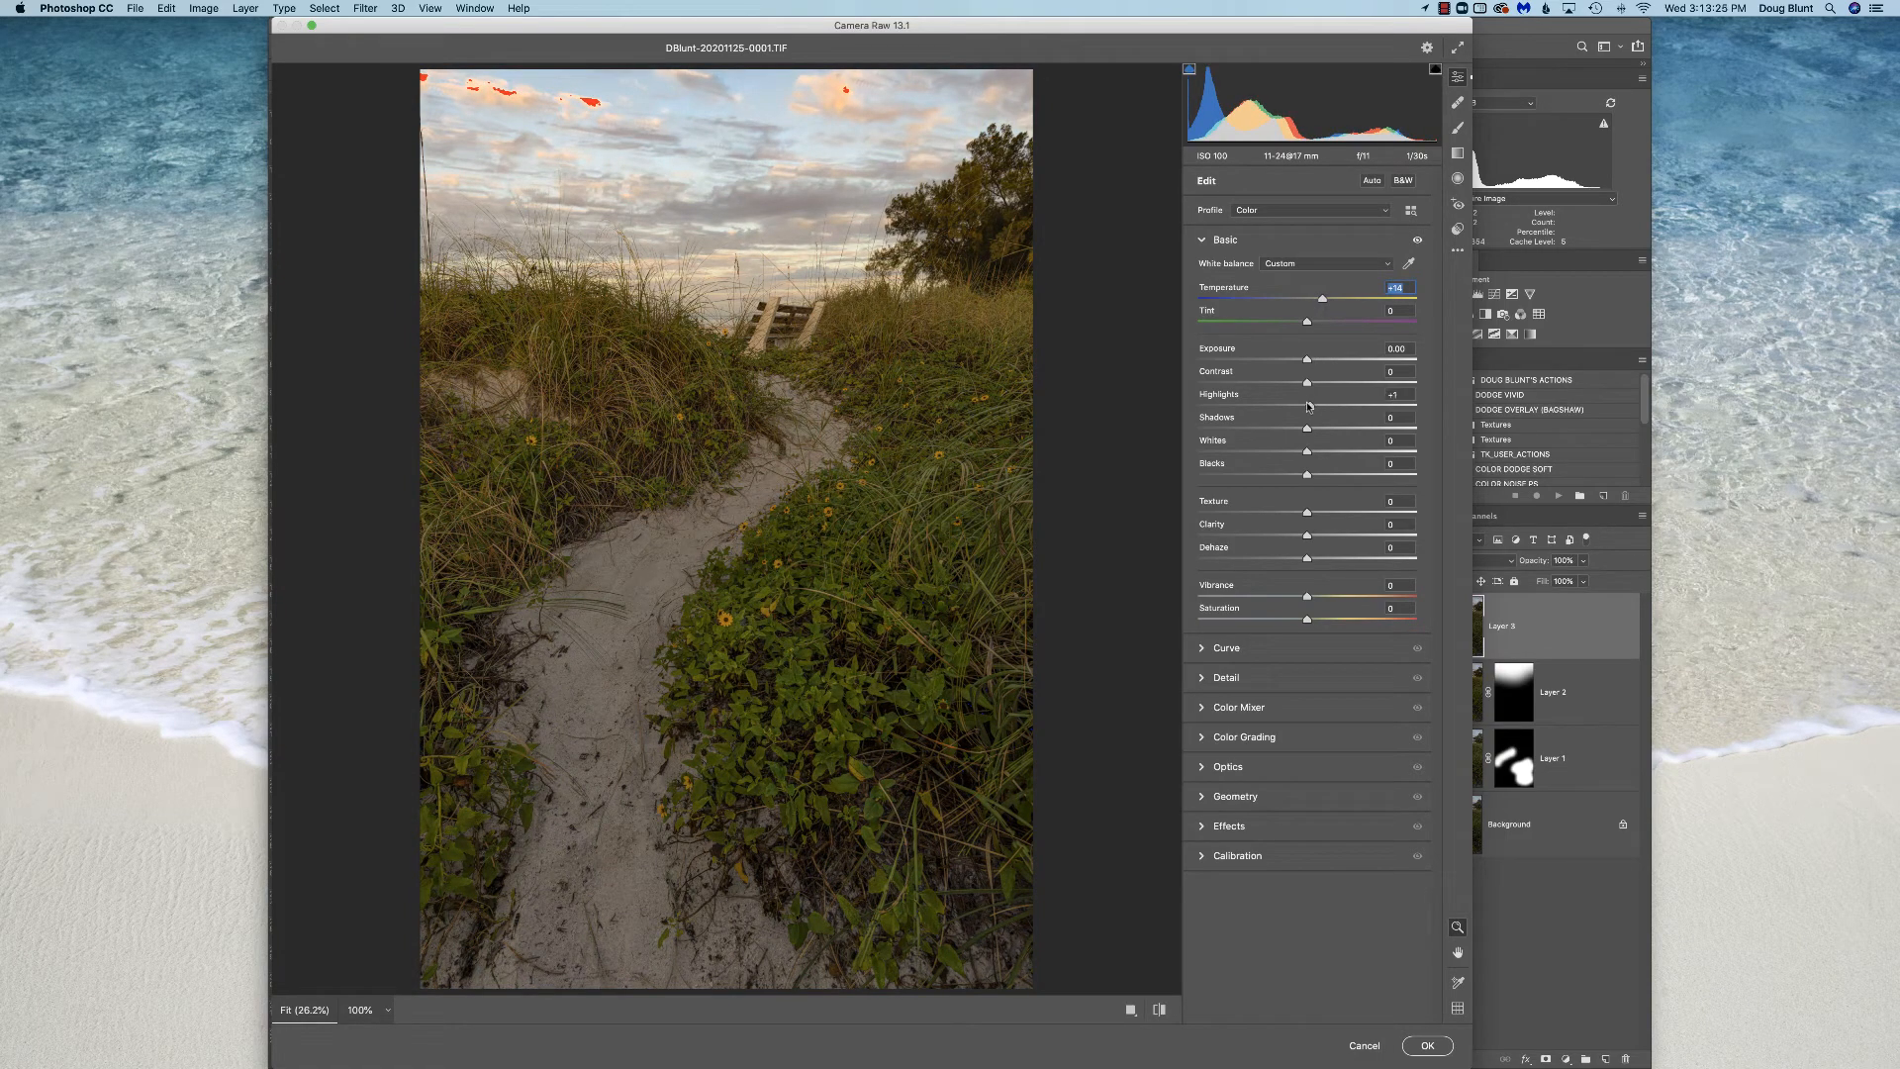
Raise Highlights to about +16 and Vibrance to +5, with Saturation and Dehaze at +1.
left_click_drag(1308, 404, 1306, 360)
left_click_drag(1306, 596, 1308, 618)
left_click(1312, 598)
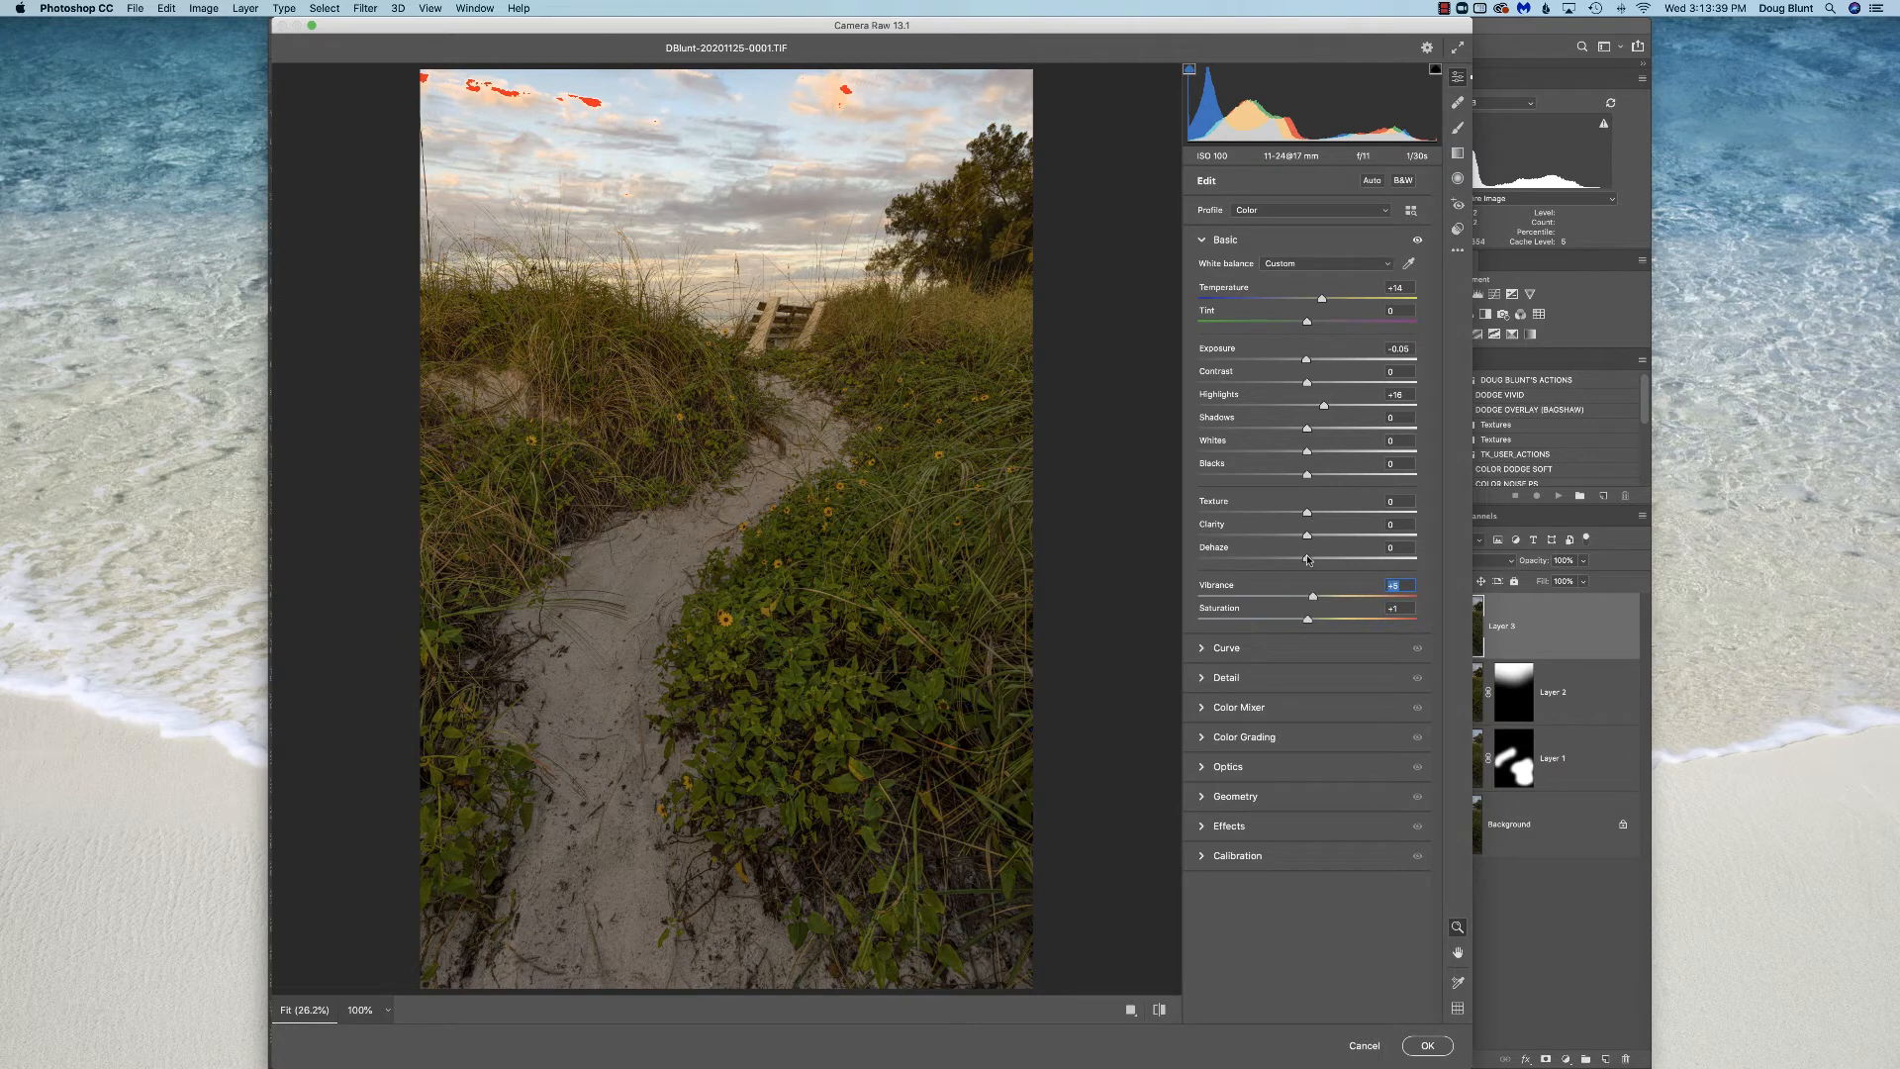
left_click(1309, 560)
Fine-tune Exposure, slightly raise Whites and Shadows, and apply the Camera Raw filter.
left_click_drag(1306, 360, 1308, 361)
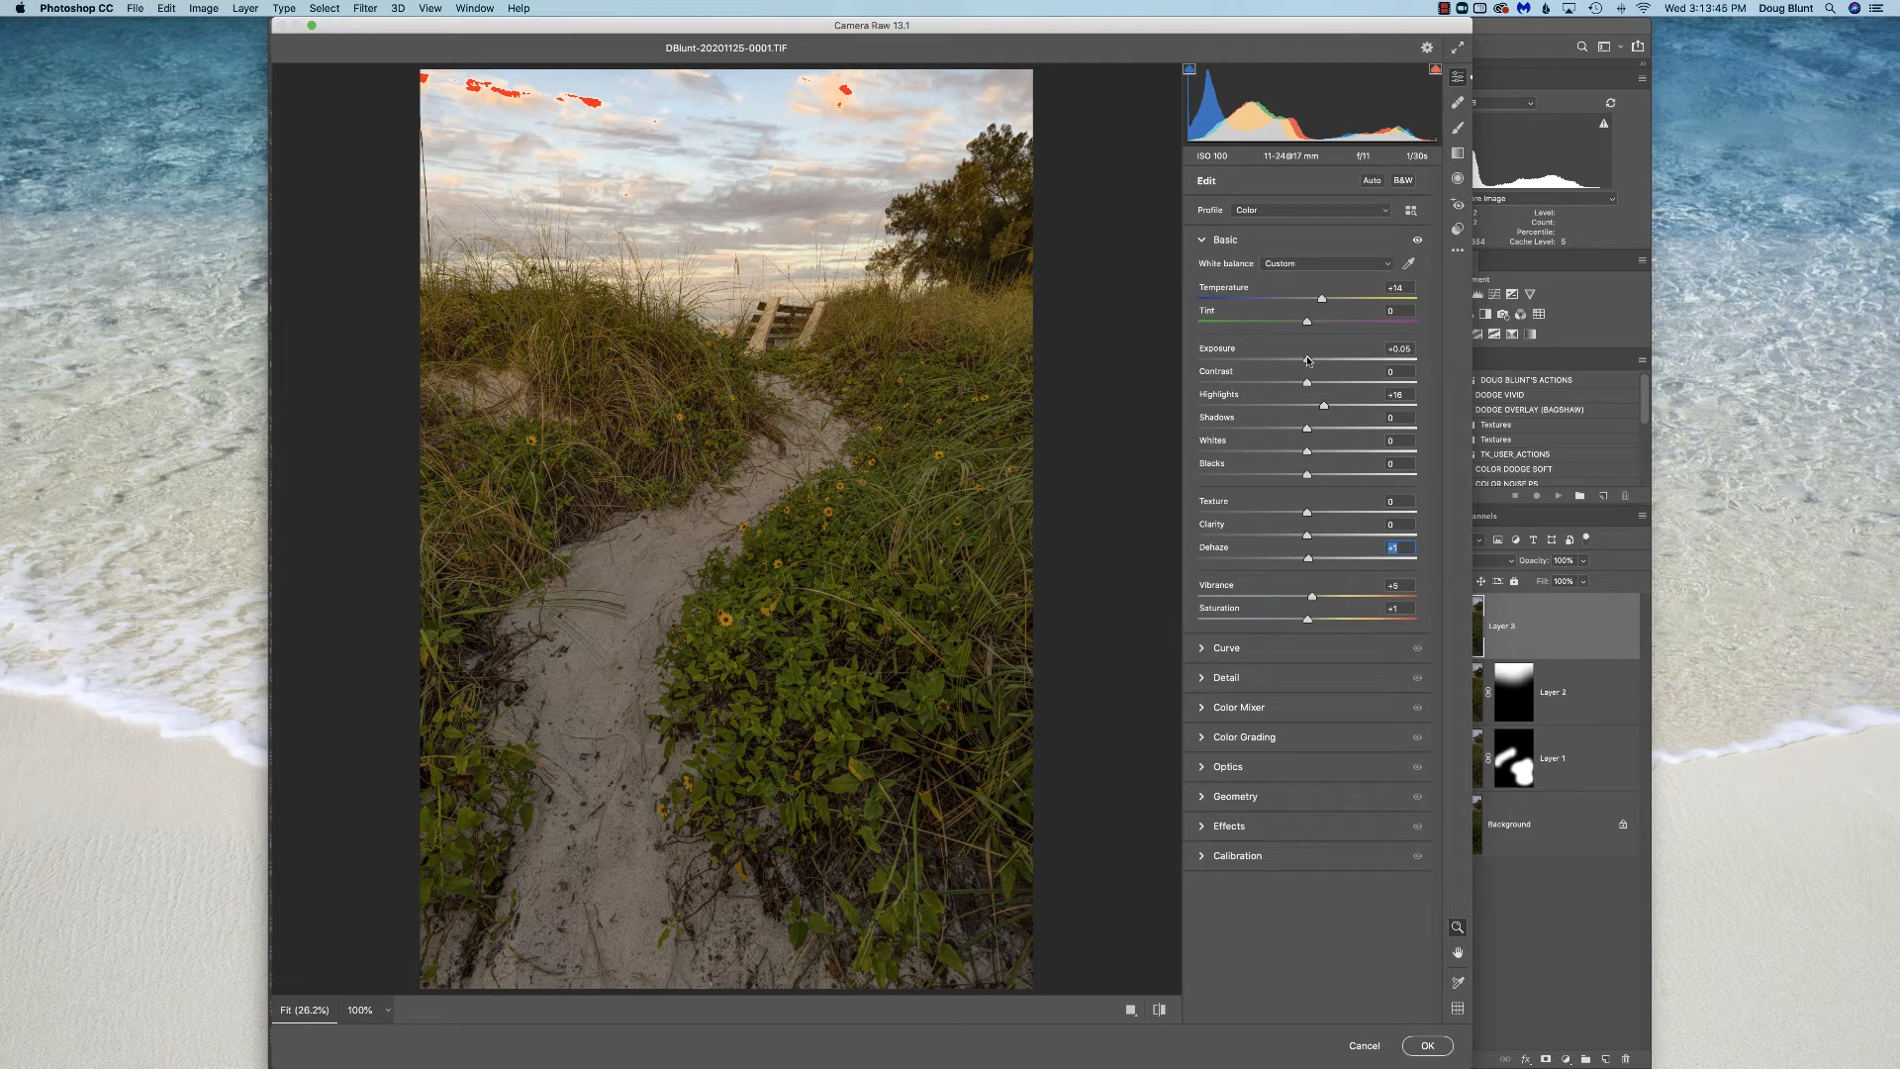
left_click(1307, 358)
left_click_drag(1308, 454, 1315, 453)
left_click_drag(1307, 429, 1310, 429)
left_click(1308, 361)
left_click(1425, 1046)
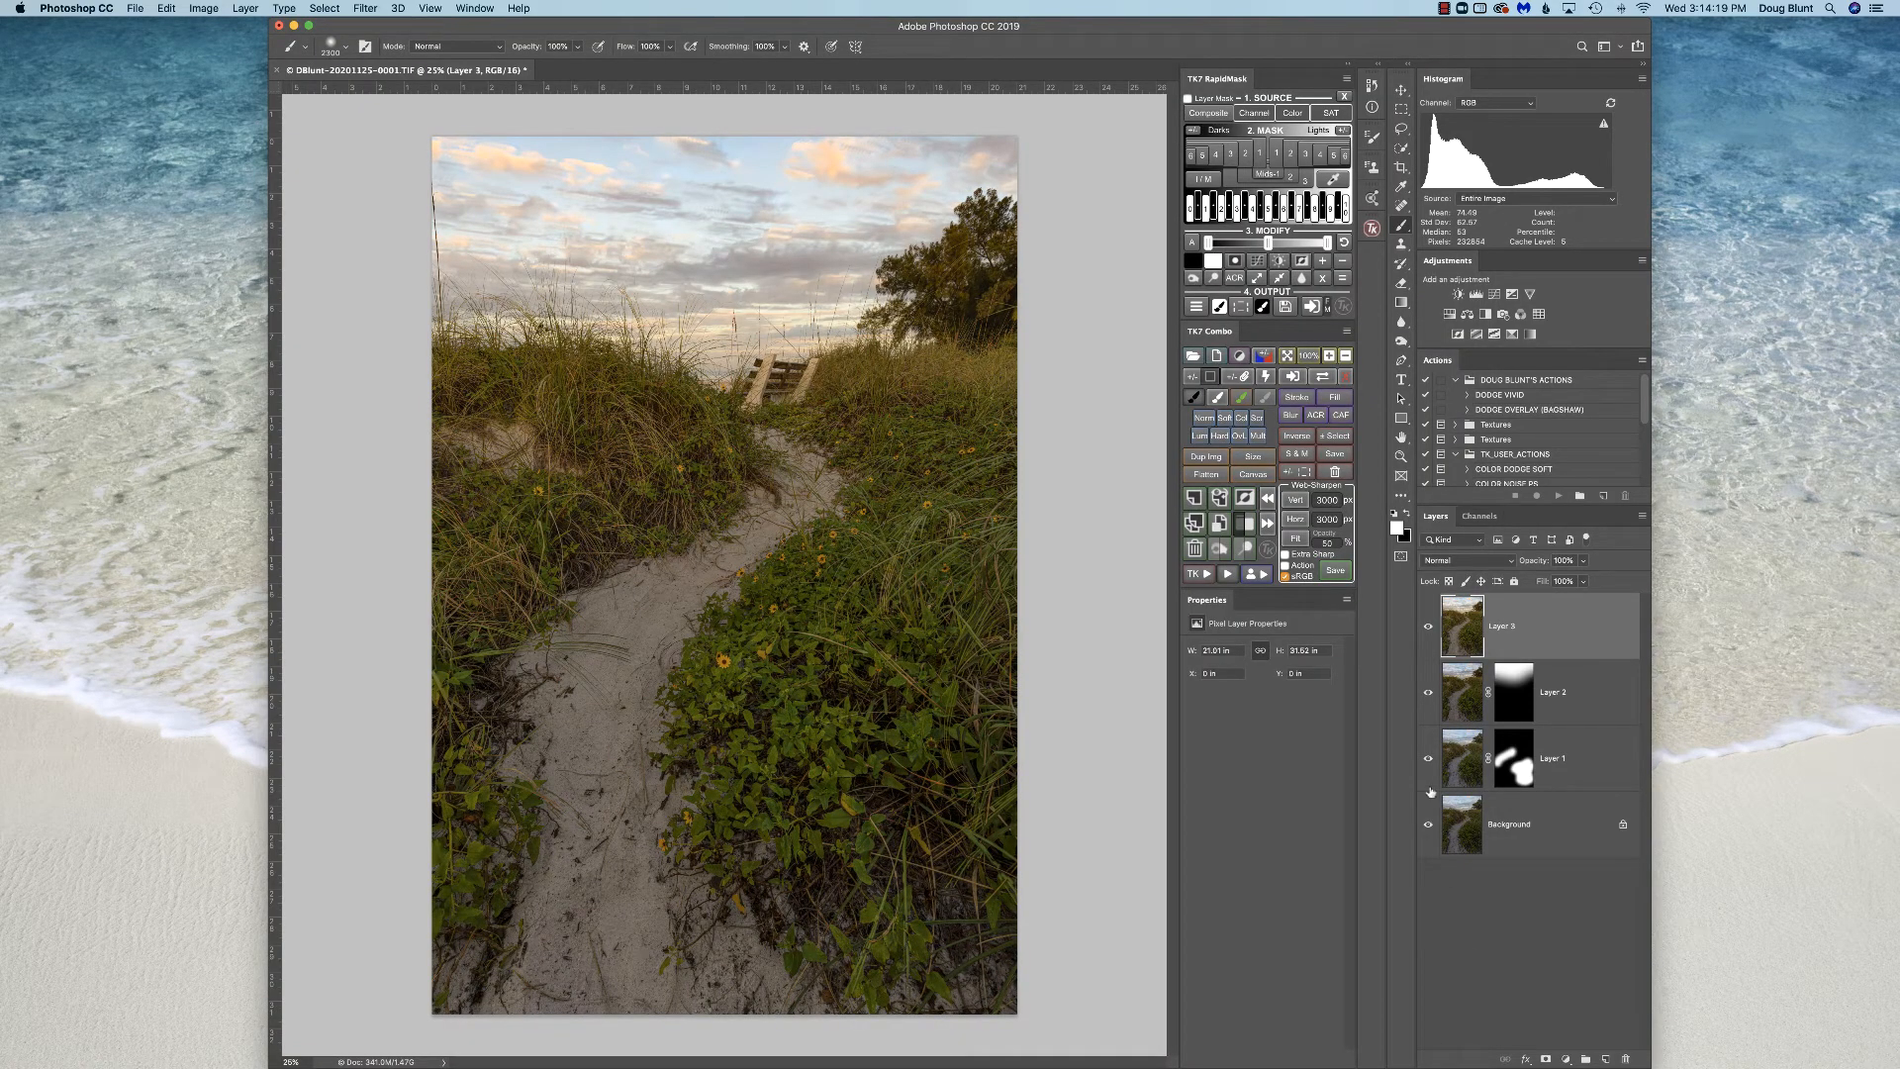
Compare the image with Layer 3 hidden and shown, and add a black mask to that layer.
left_click(1427, 626)
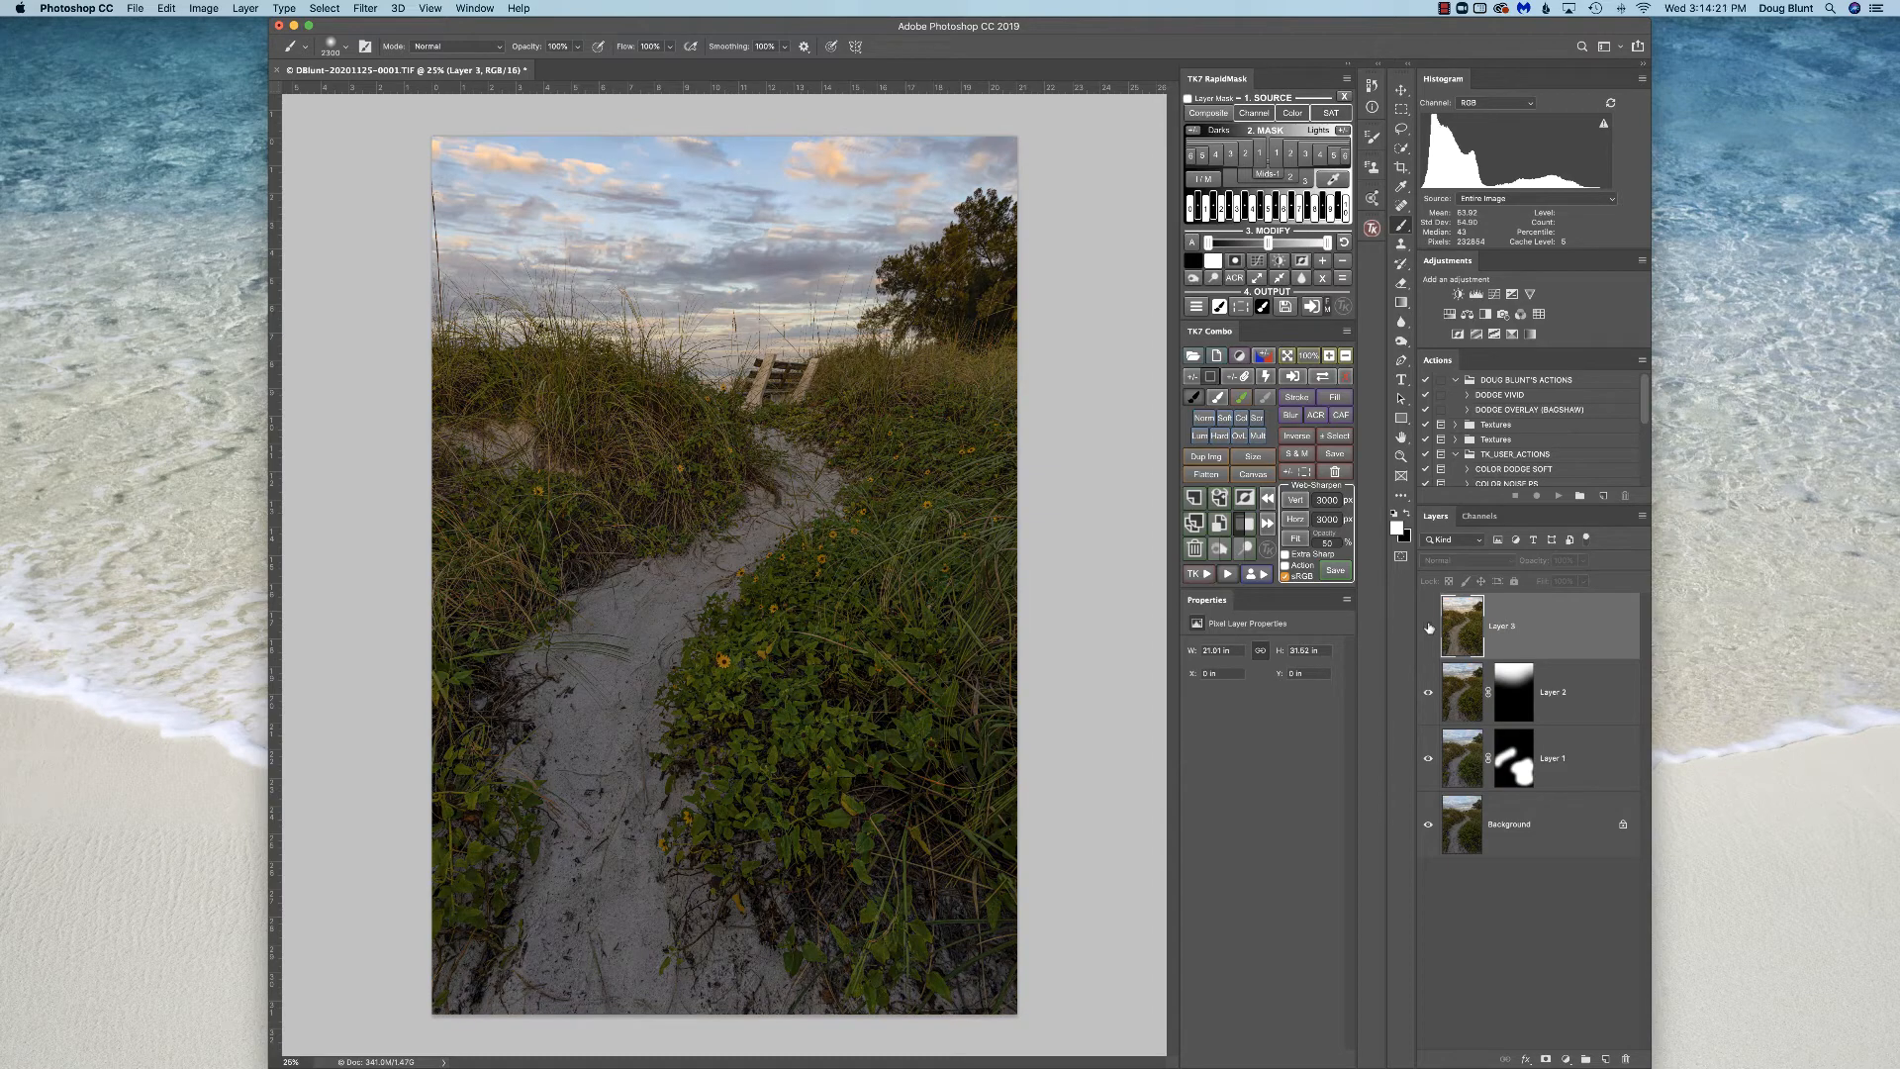
left_click(1427, 626)
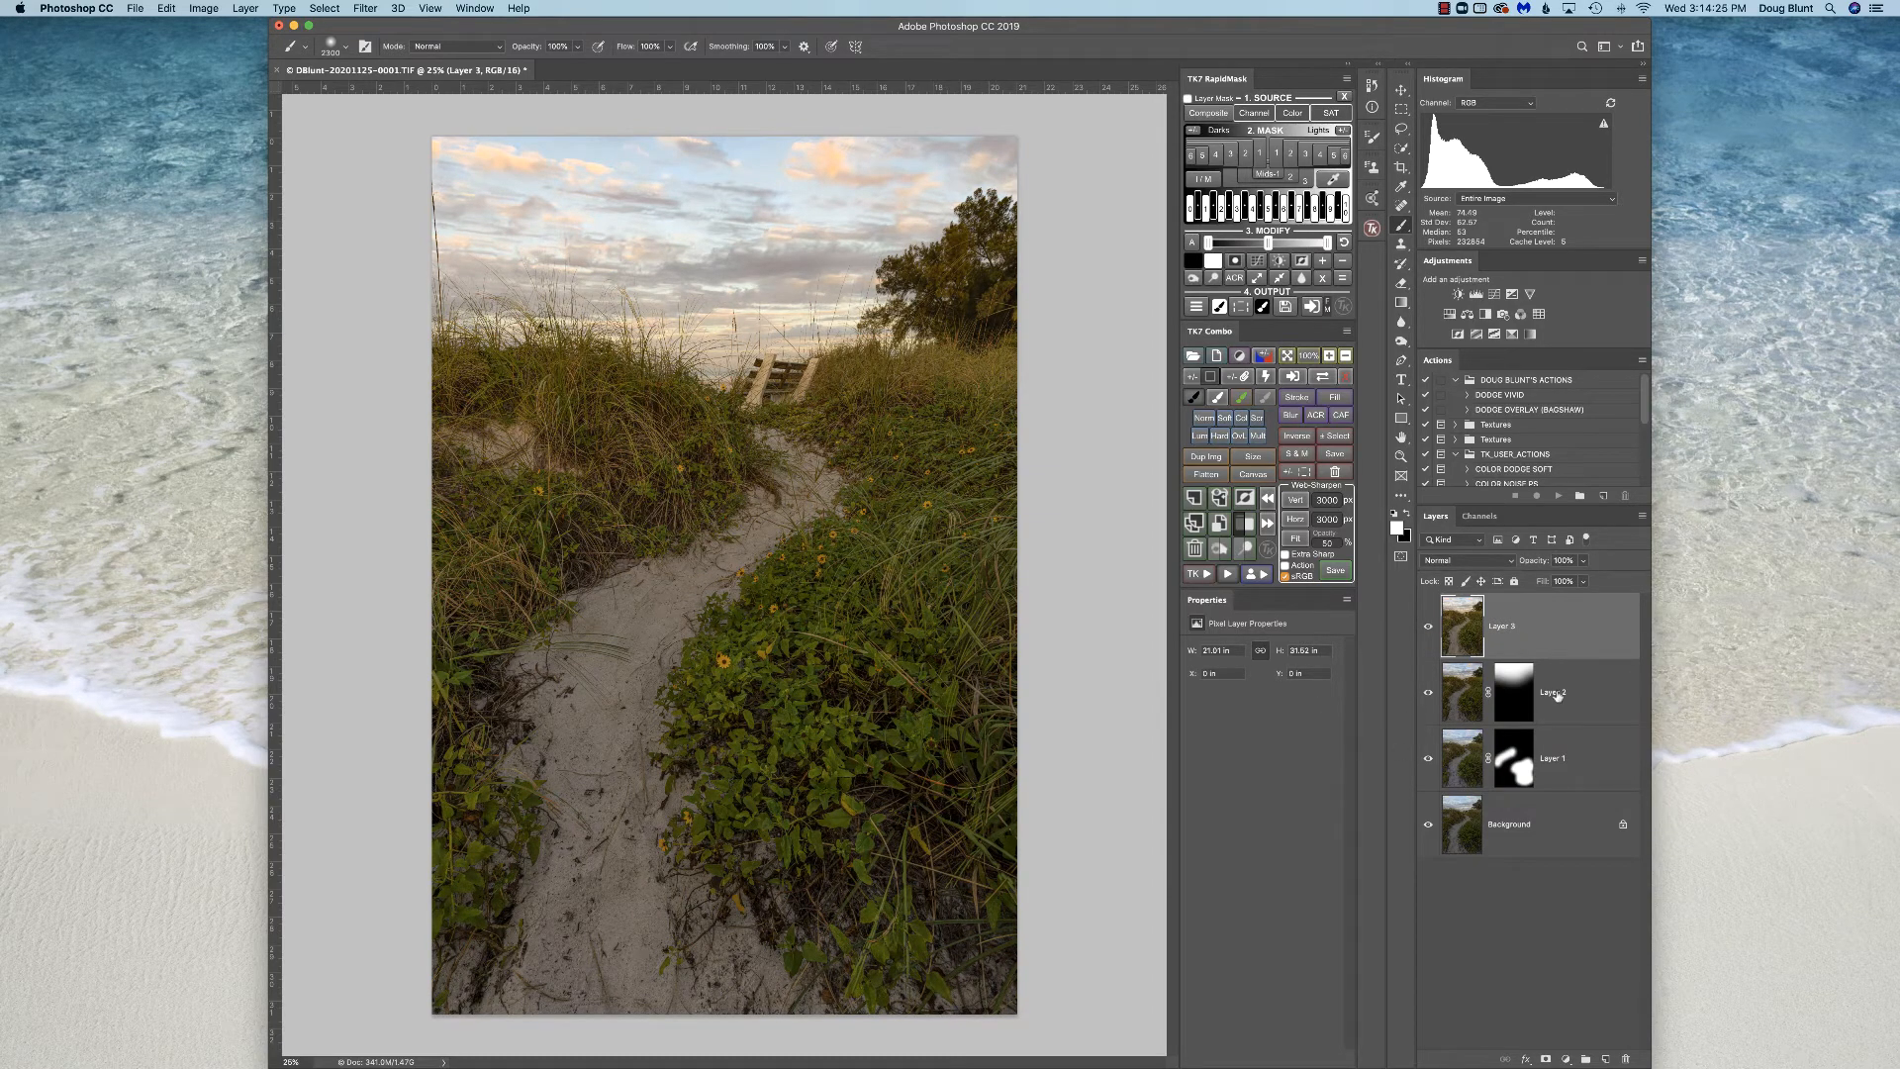
left_click(1545, 1057, "alt")
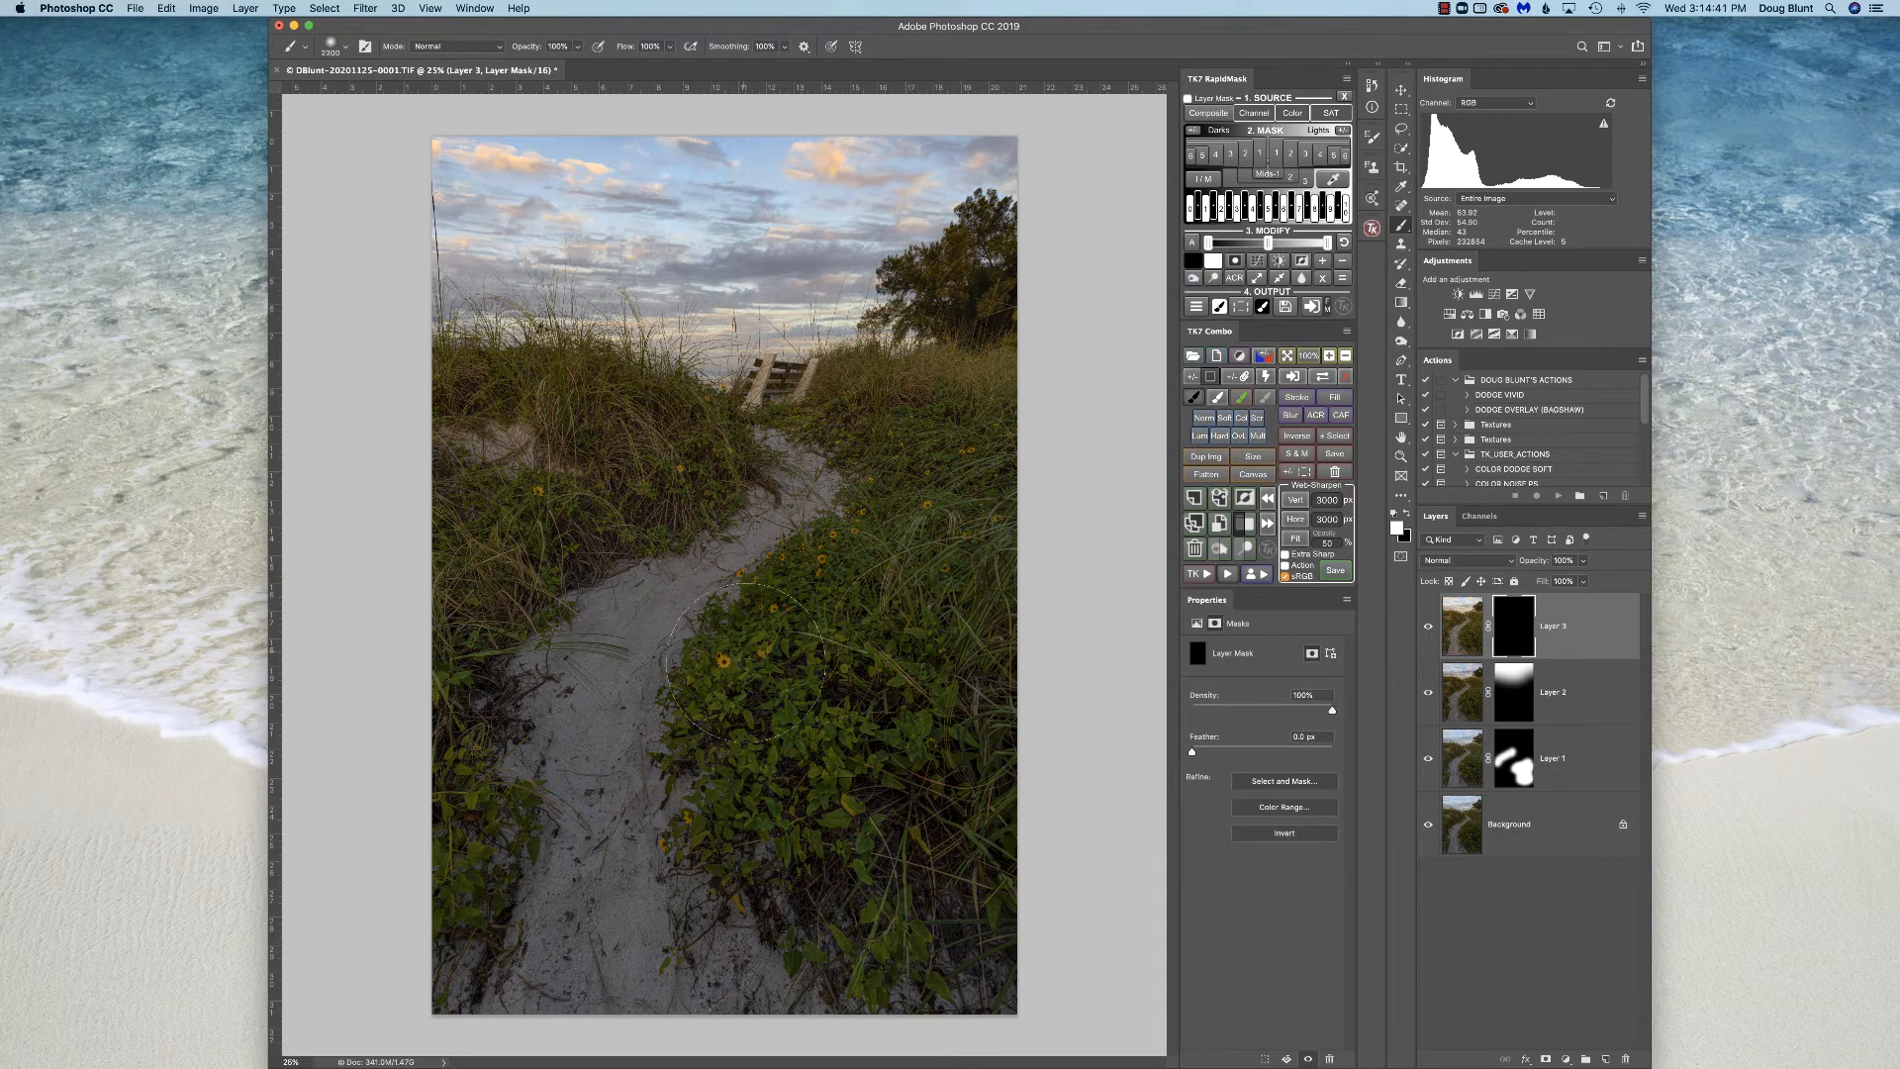
Shrink the brush for painting small white touches on Layer 3's mask, and reduce the layer's opacity.
key("bracketleft")
key("bracketleft")
key("bracketleft")
key("bracketleft")
key("bracketleft")
key("bracketleft")
key("bracketleft")
key("bracketleft")
key("bracketleft")
key("bracketleft")
key("bracketleft")
key("bracketleft")
key("bracketleft")
key("bracketleft")
key("bracketleft")
key("bracketleft")
key("bracketleft")
key("bracketleft")
key("bracketleft")
key("bracketleft")
left_click_drag(1530, 563, 1237, 603)
left_click_drag(1535, 613, 1549, 612)
Switch to the full-screen zoom.us space.
key("ctrl+Up")
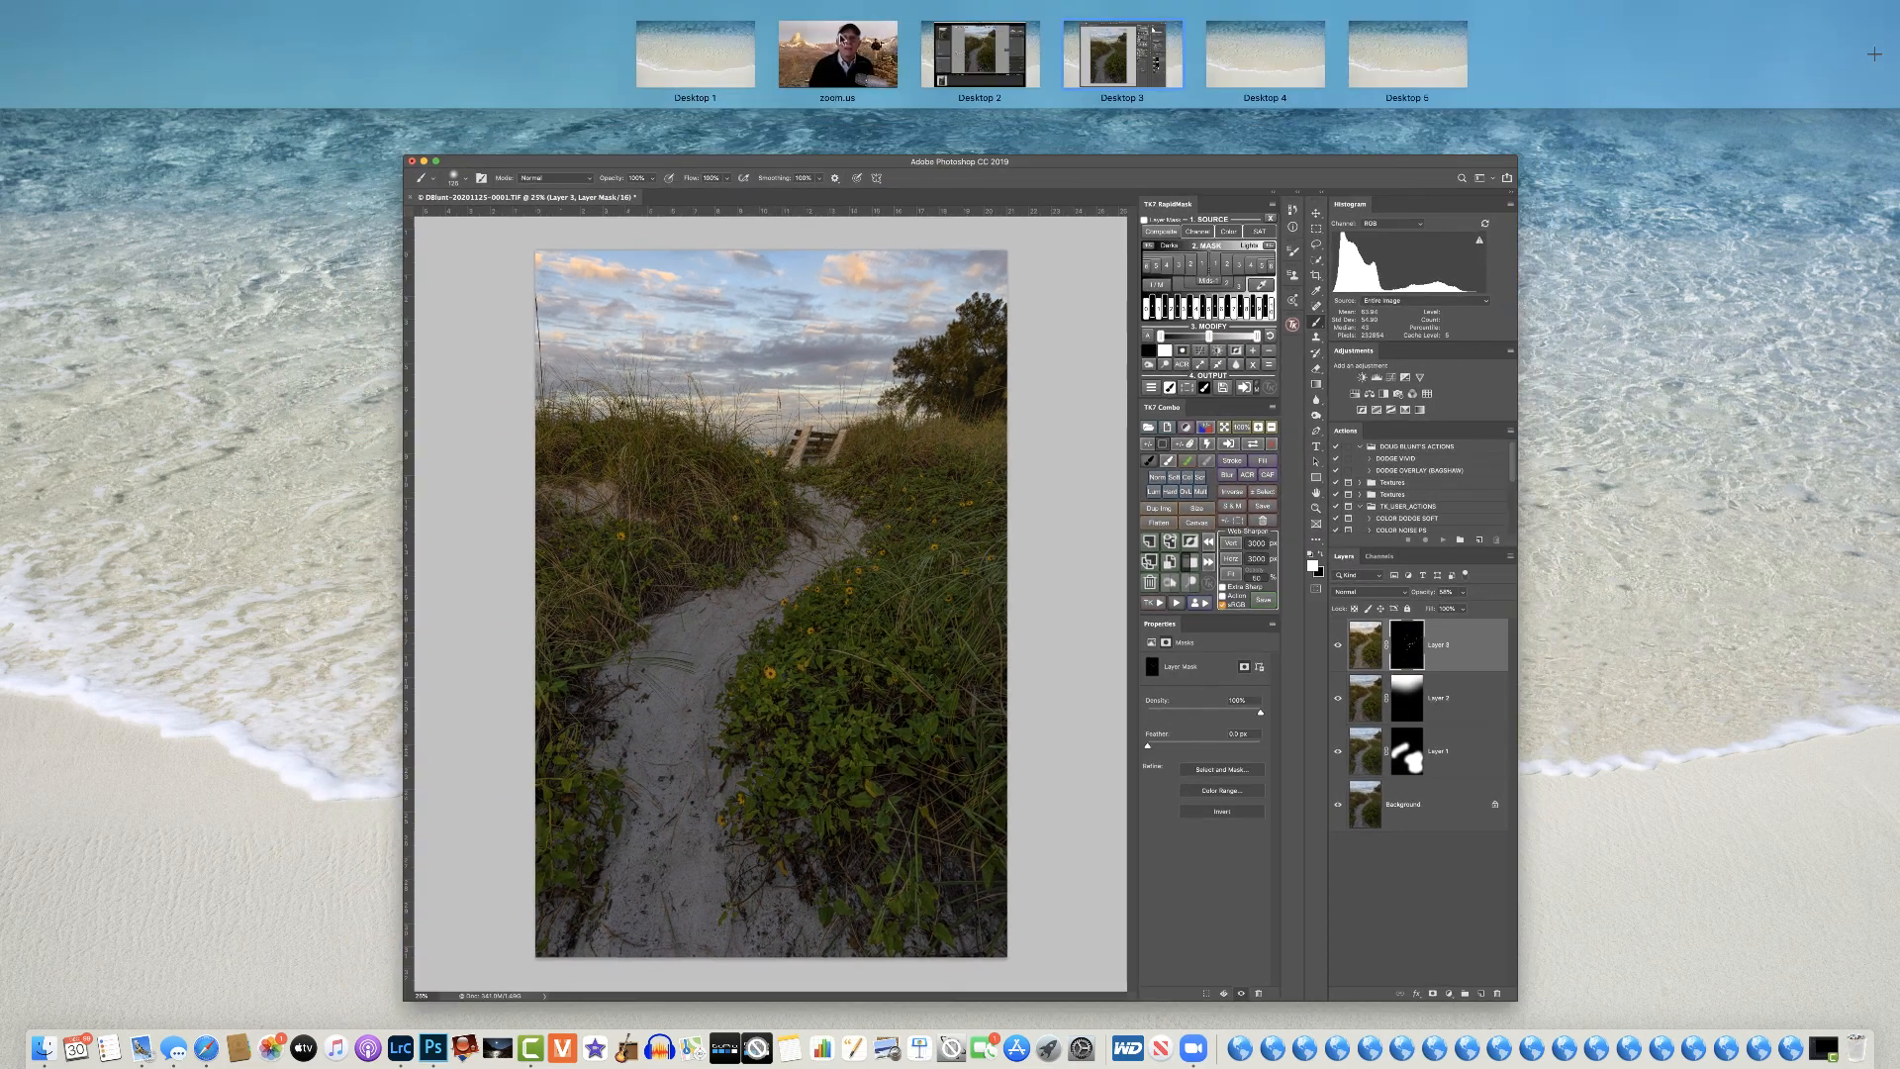
left_click(838, 51)
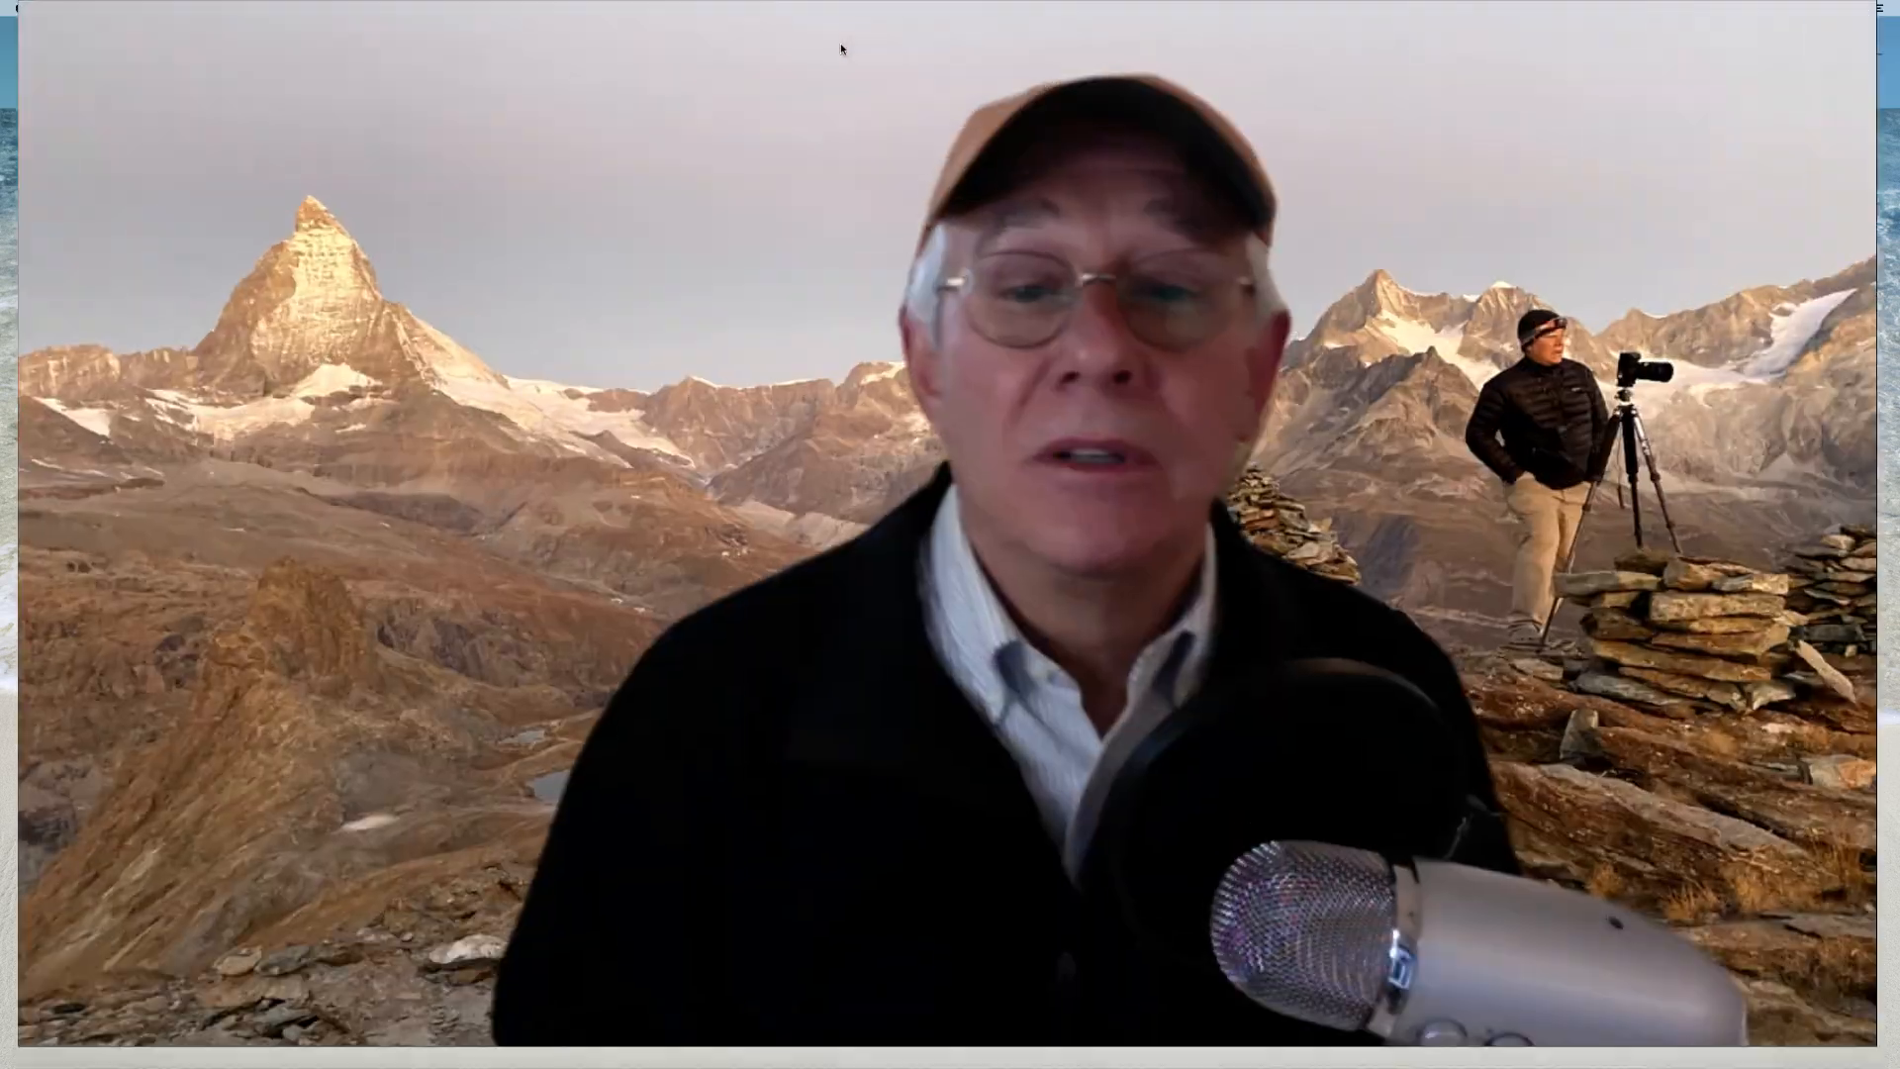